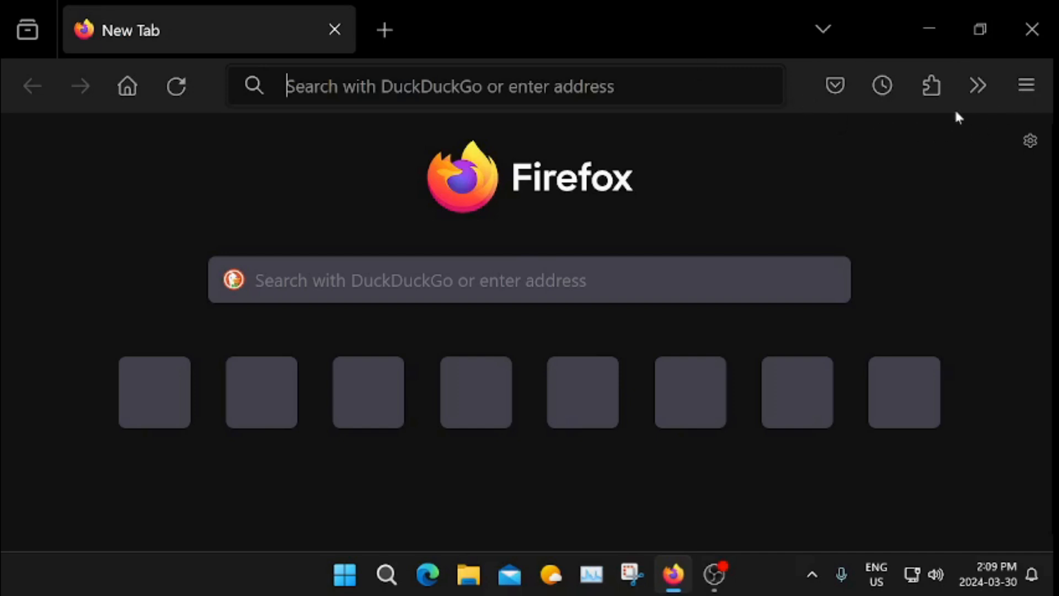
Step: Browse the Themes section of the Add-ons Manager, then show the Extensions section
left_click(930, 88)
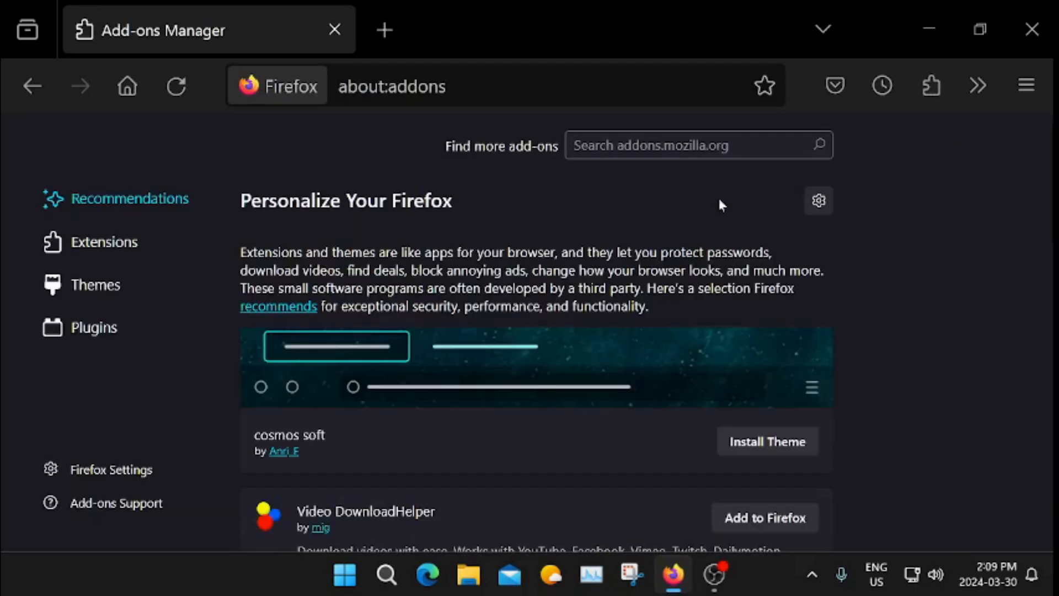
left_click(116, 291)
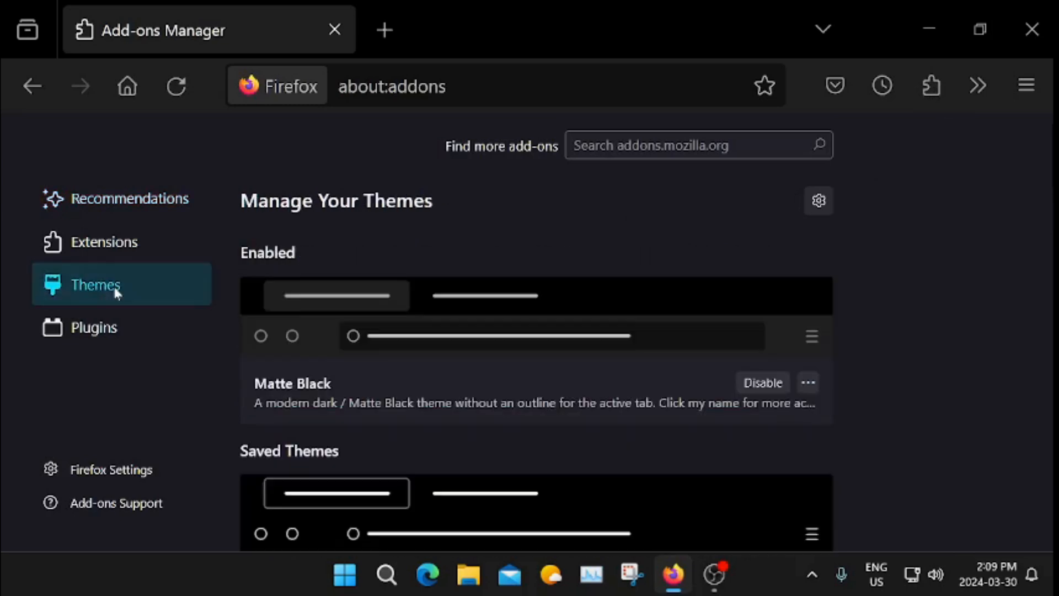
scroll(914, 300, "down", 3)
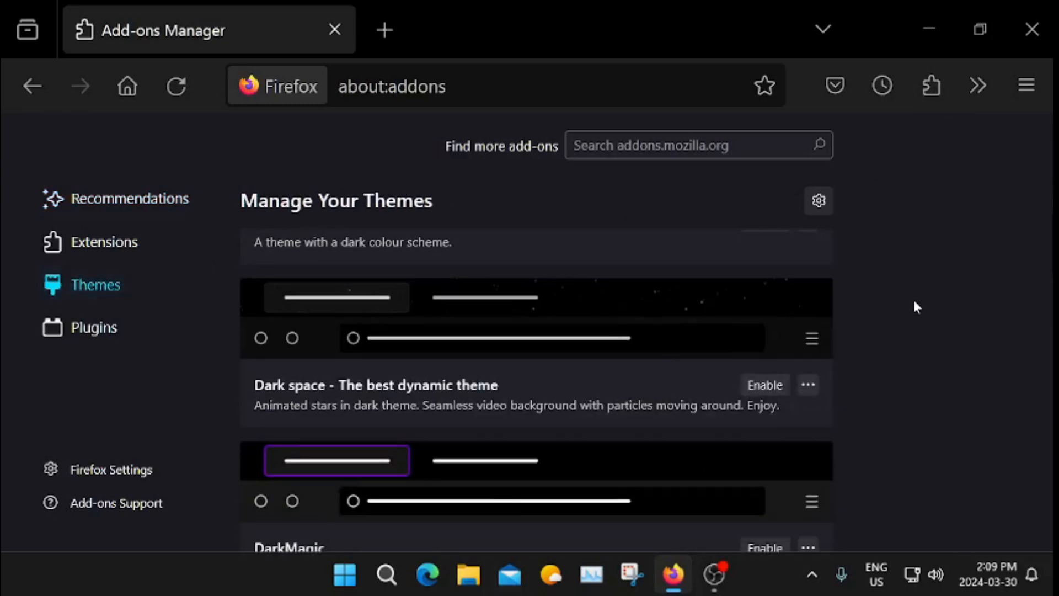
scroll(913, 300, "down", 2)
scroll(913, 300, "down", 3)
scroll(914, 300, "down", 3)
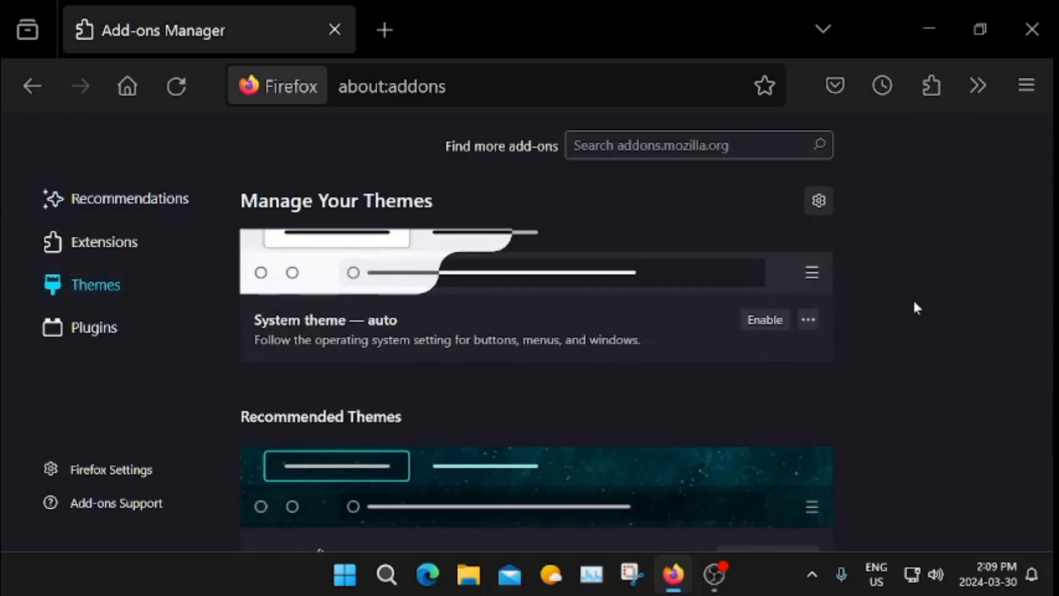
scroll(915, 301, "down", 3)
scroll(913, 301, "down", 3)
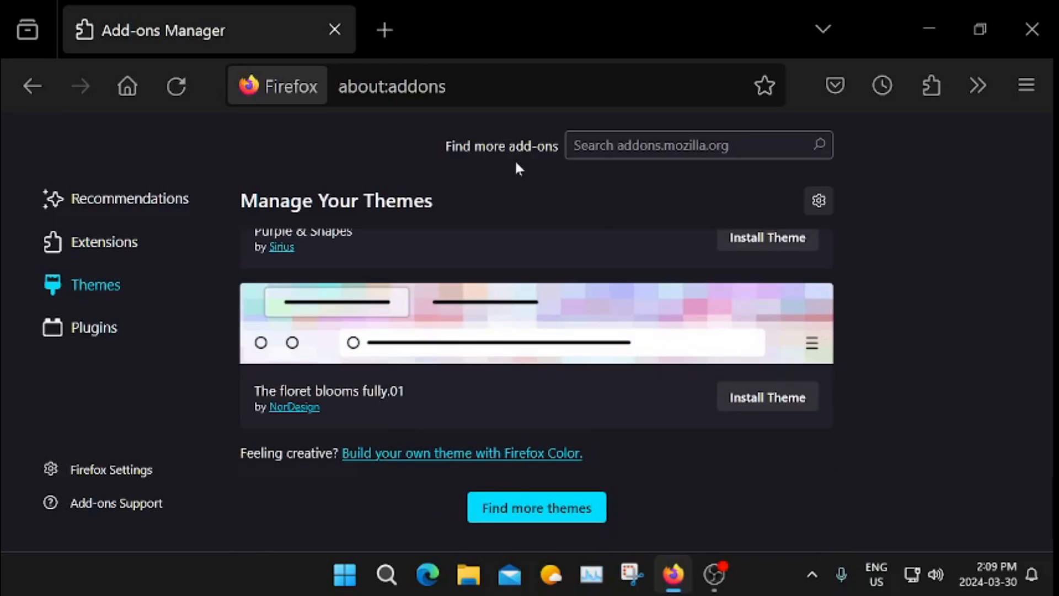
scroll(671, 366, "up", 2)
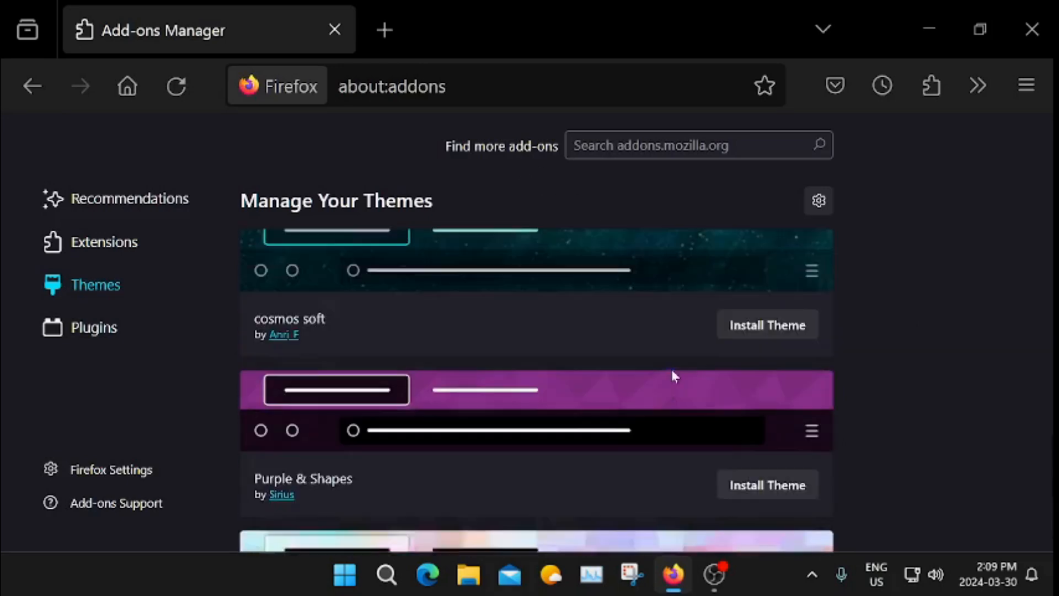
scroll(670, 373, "down", 3)
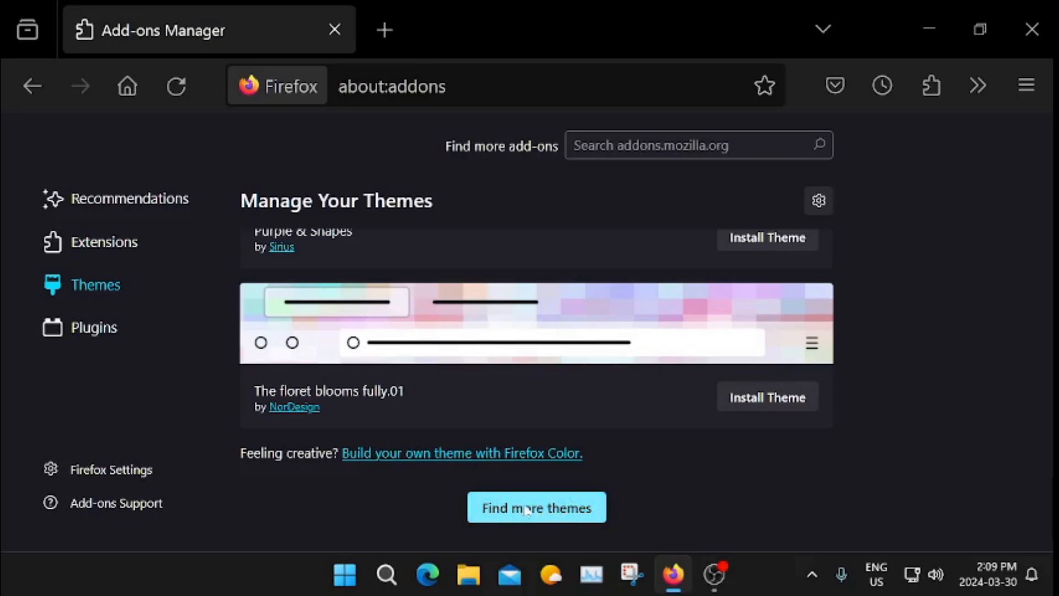
scroll(948, 296, "up", 2)
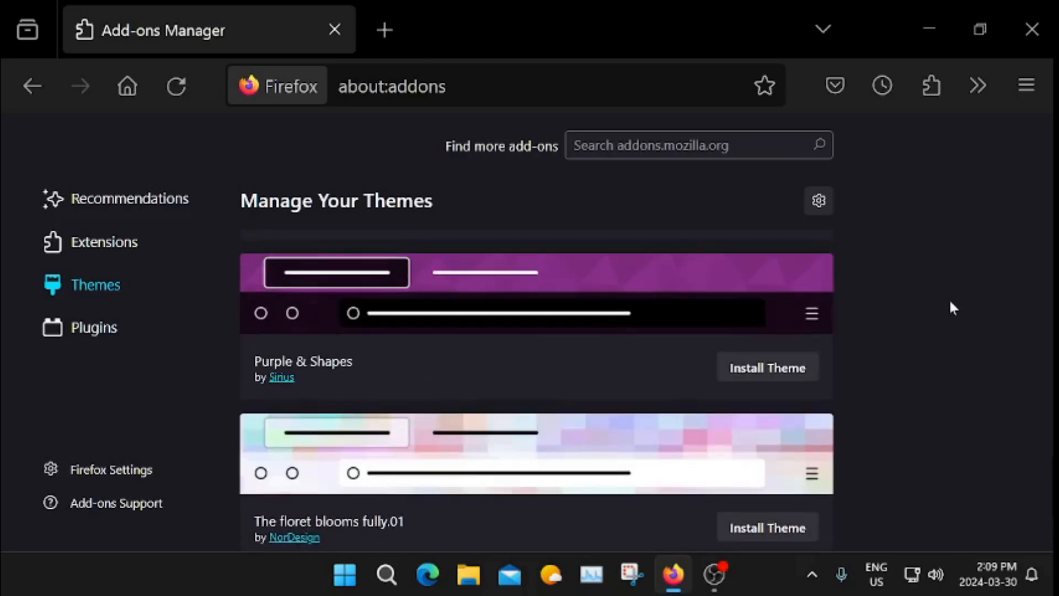
scroll(950, 298, "up", 2)
scroll(954, 301, "up", 3)
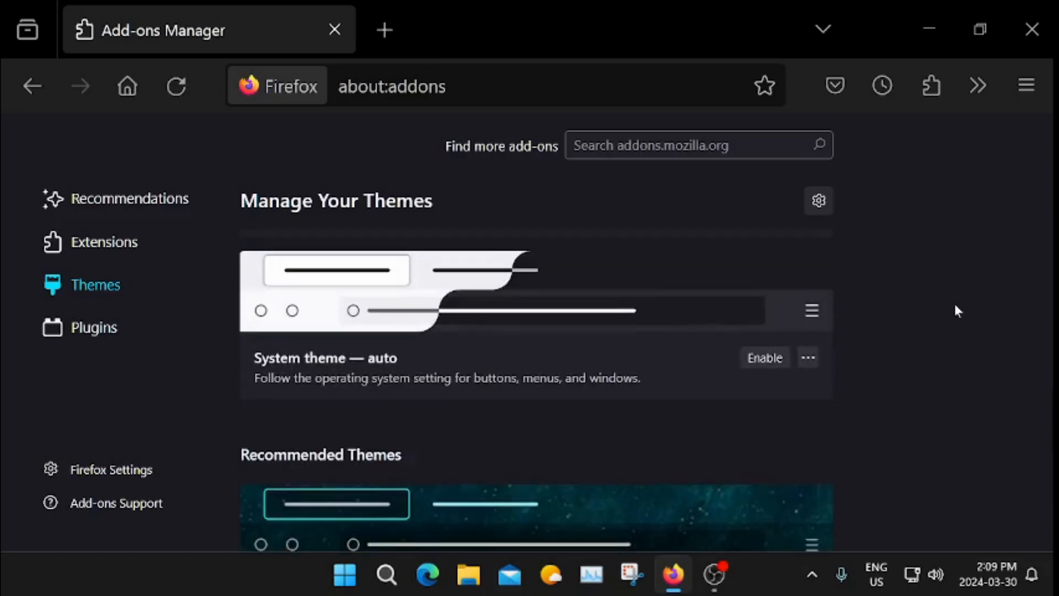
left_click(119, 250)
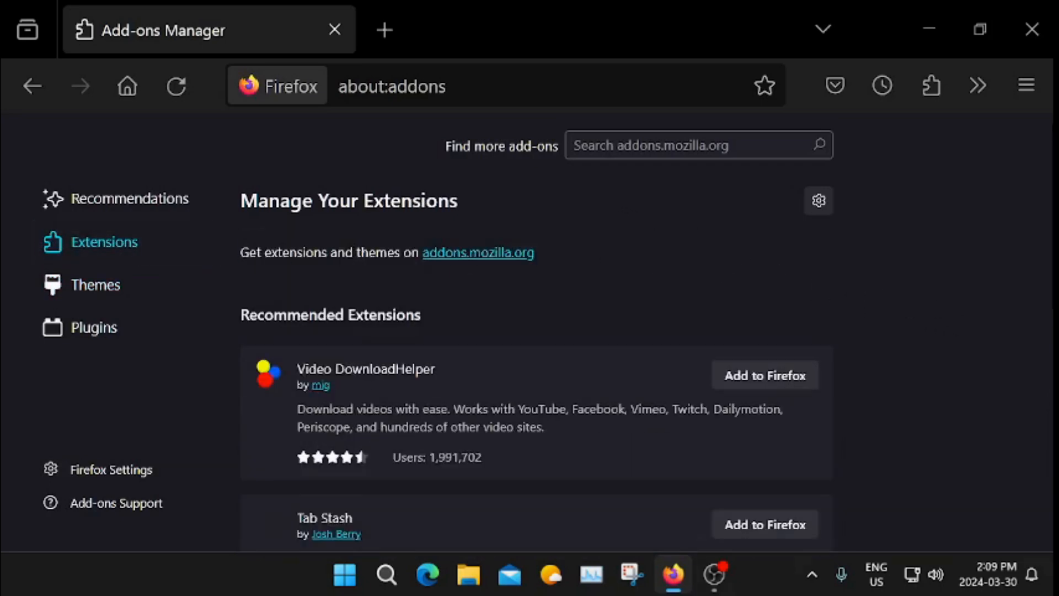
Step: Search addons.mozilla.org for 'tabliss'
left_click(622, 147)
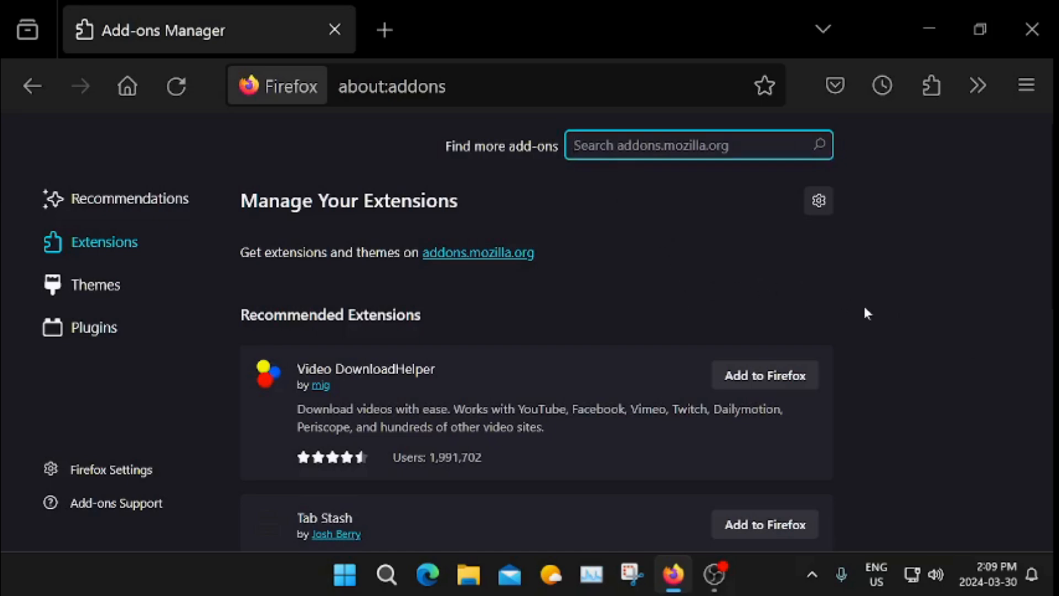
type("ta")
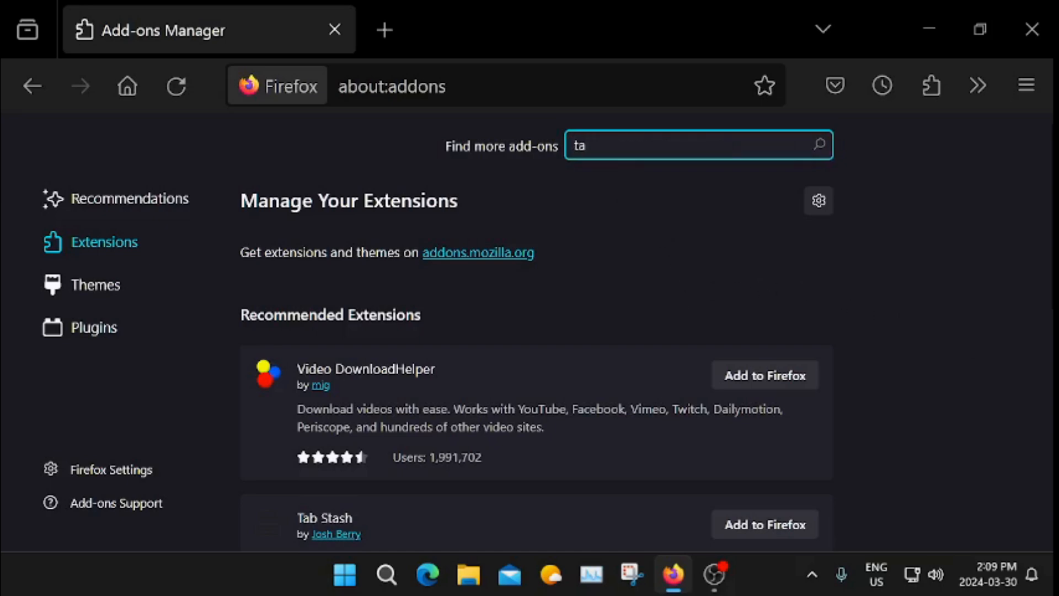
type("bl")
type("iss")
left_click(822, 150)
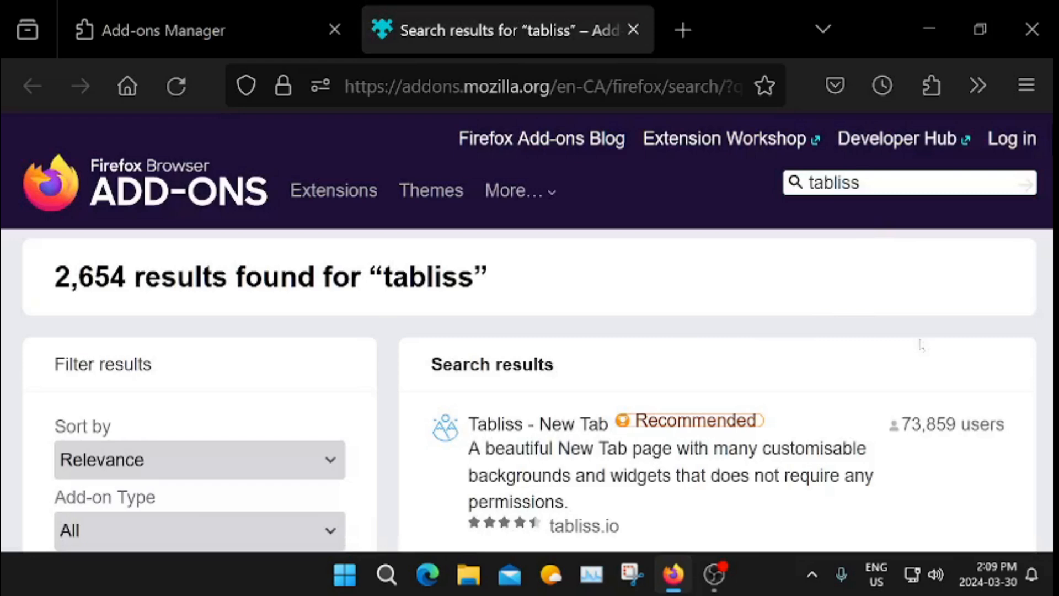
scroll(985, 339, "down", 2)
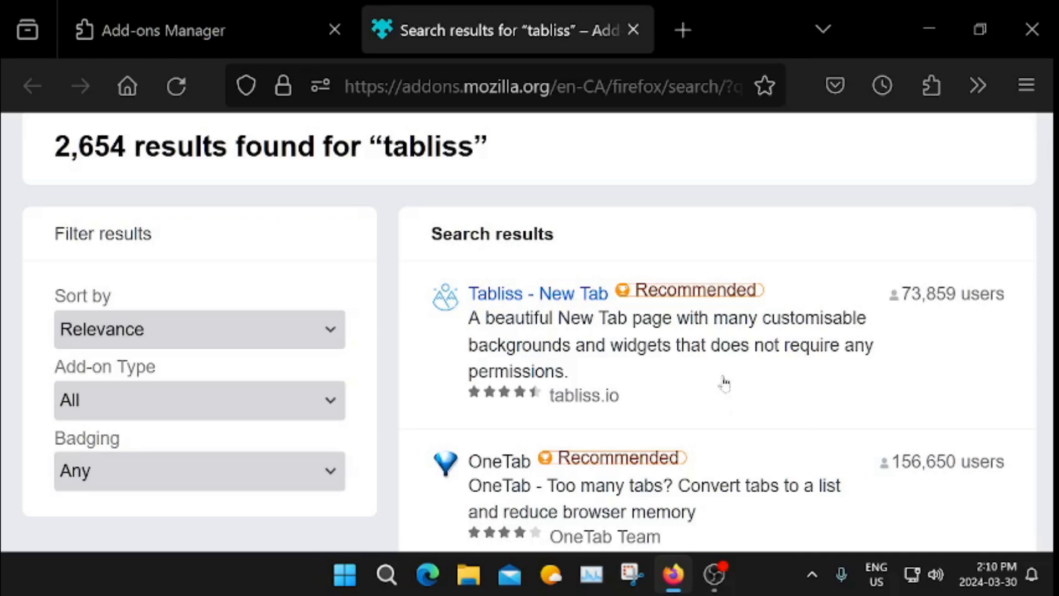
Step: Install the Tabliss - New Tab extension from its add-on page and confirm
left_click(561, 295)
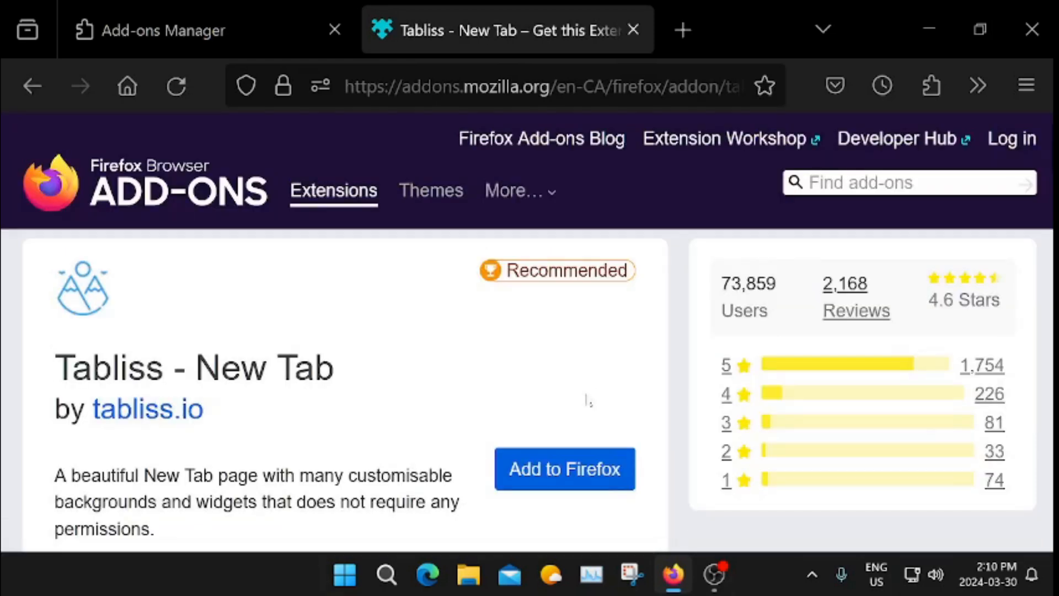
left_click(560, 475)
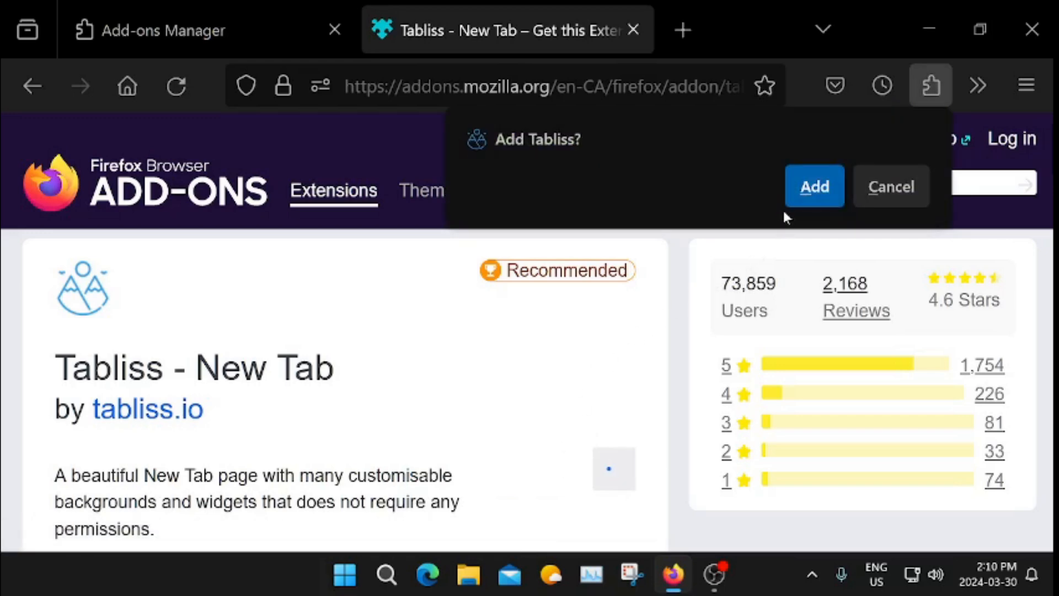
left_click(815, 187)
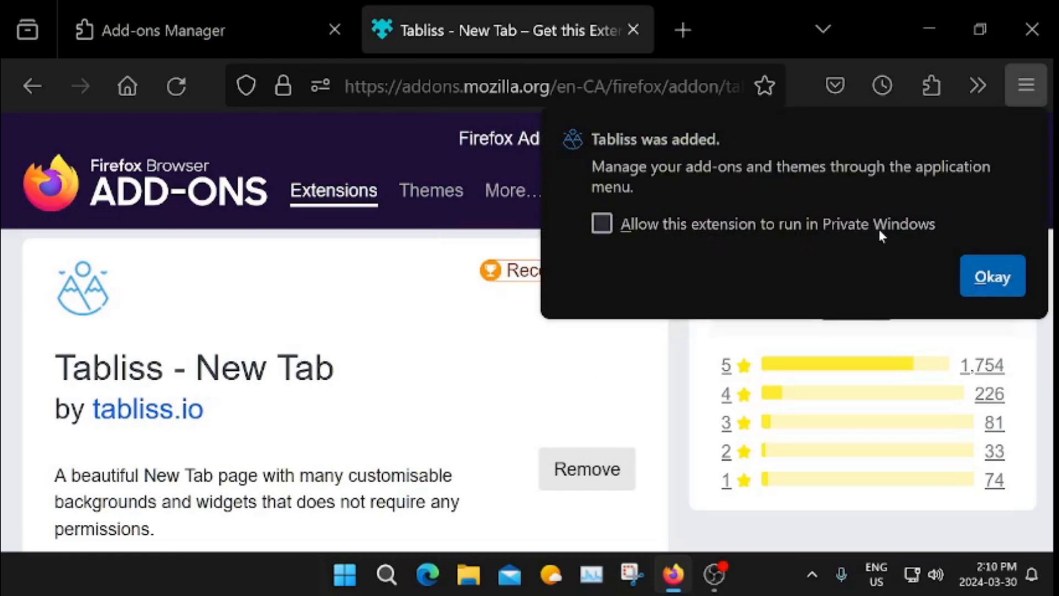
left_click(993, 277)
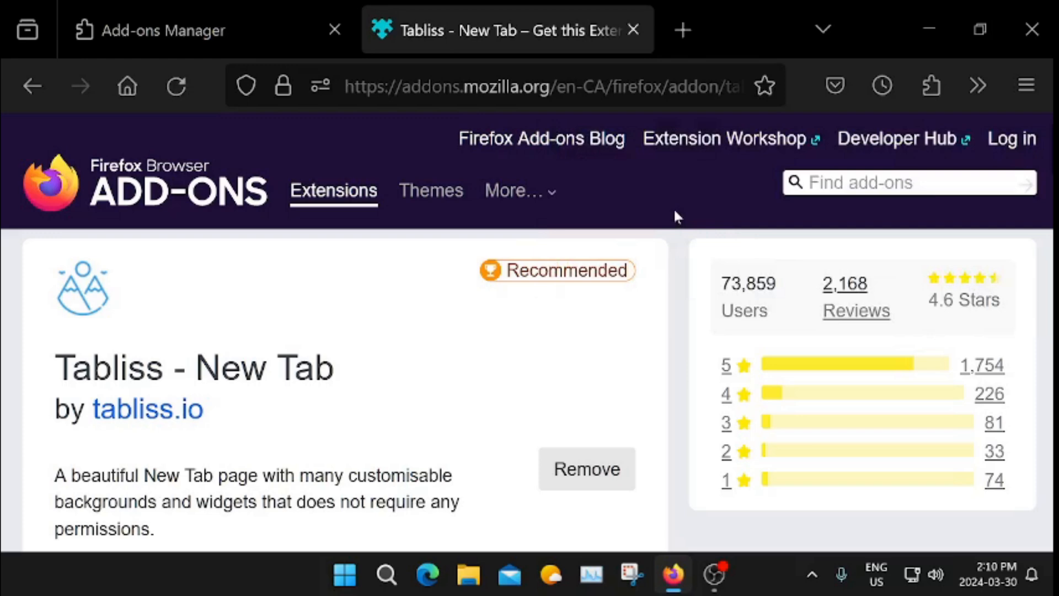
Step: Go to the Tabliss home page and keep its homepage change
left_click(633, 31)
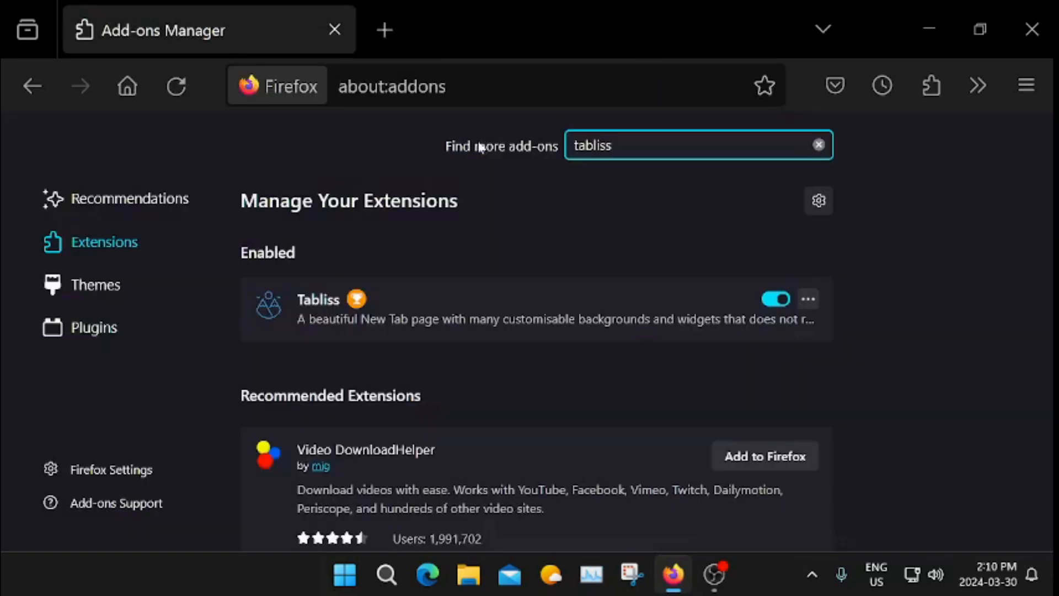
left_click(123, 83)
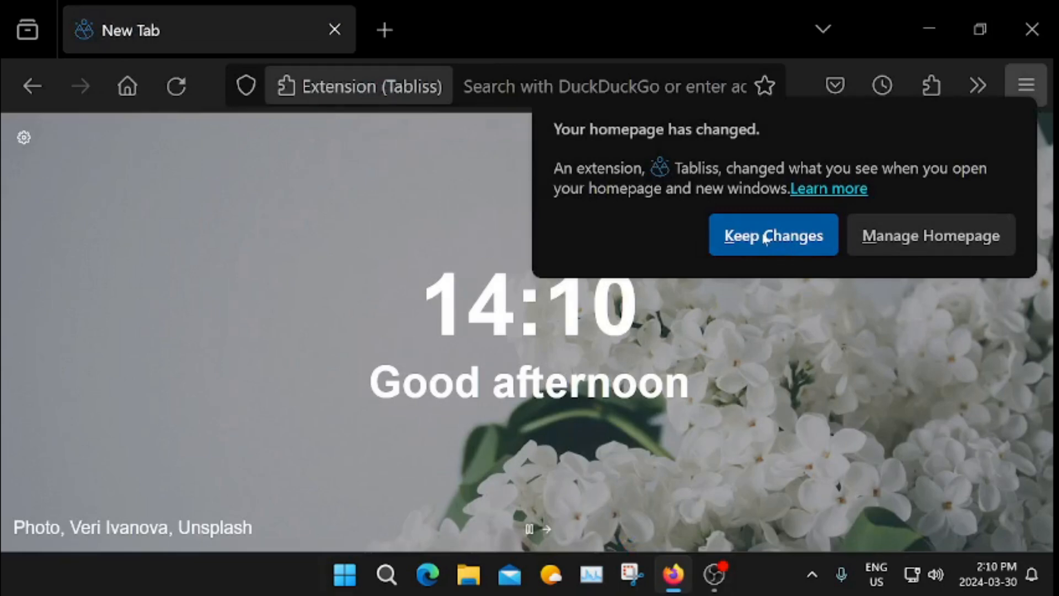
left_click(766, 240)
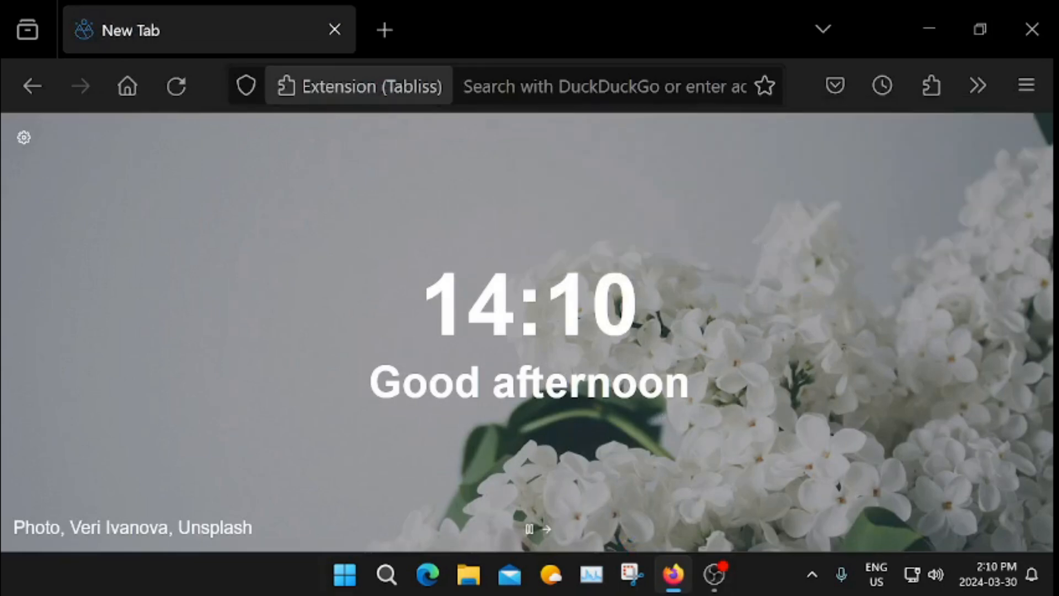
Step: Advance the background to the mountain landscape photo and pause rotation
left_click(549, 530)
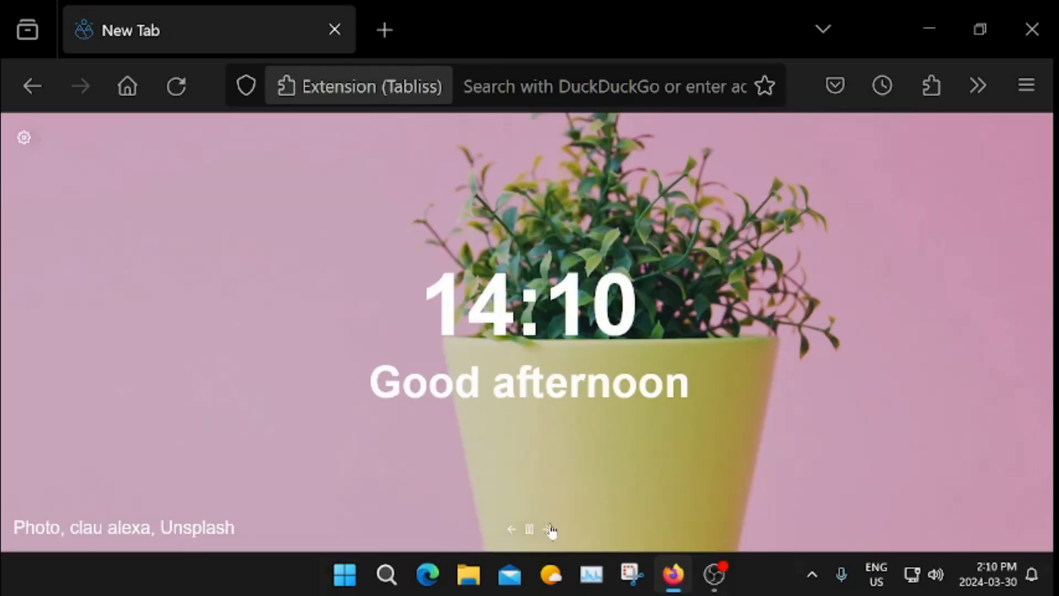
left_click(550, 531)
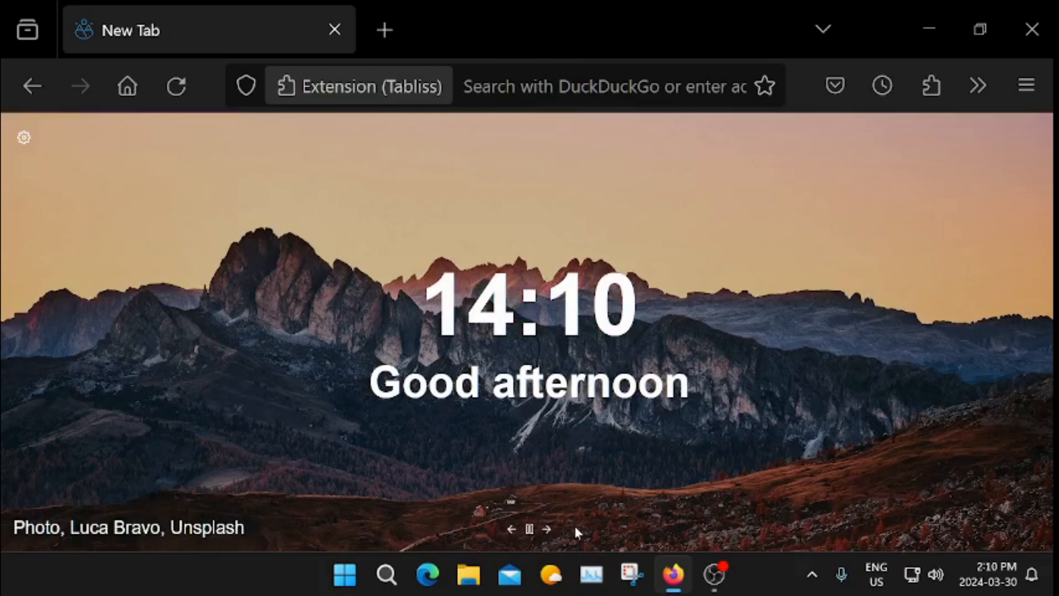
left_click(531, 530)
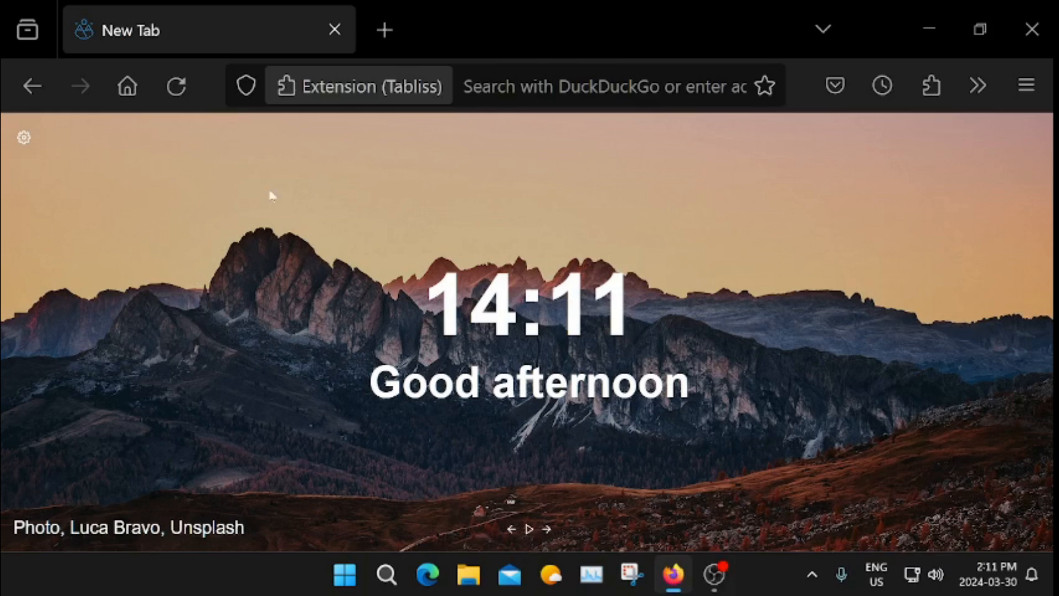
mouse_move(24, 138)
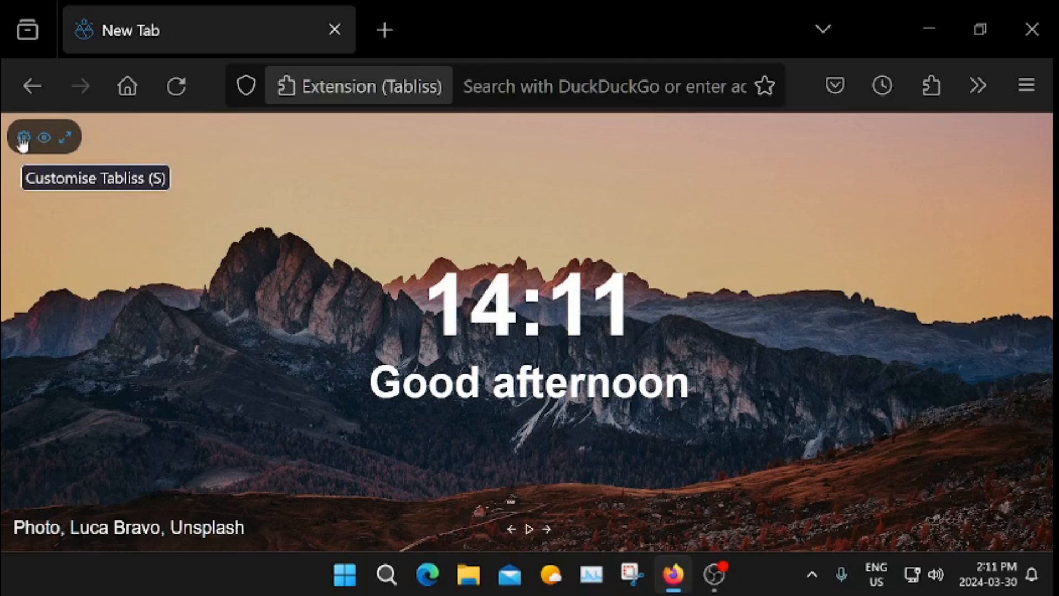
Step: Show the Tabliss customisation panel
left_click(23, 140)
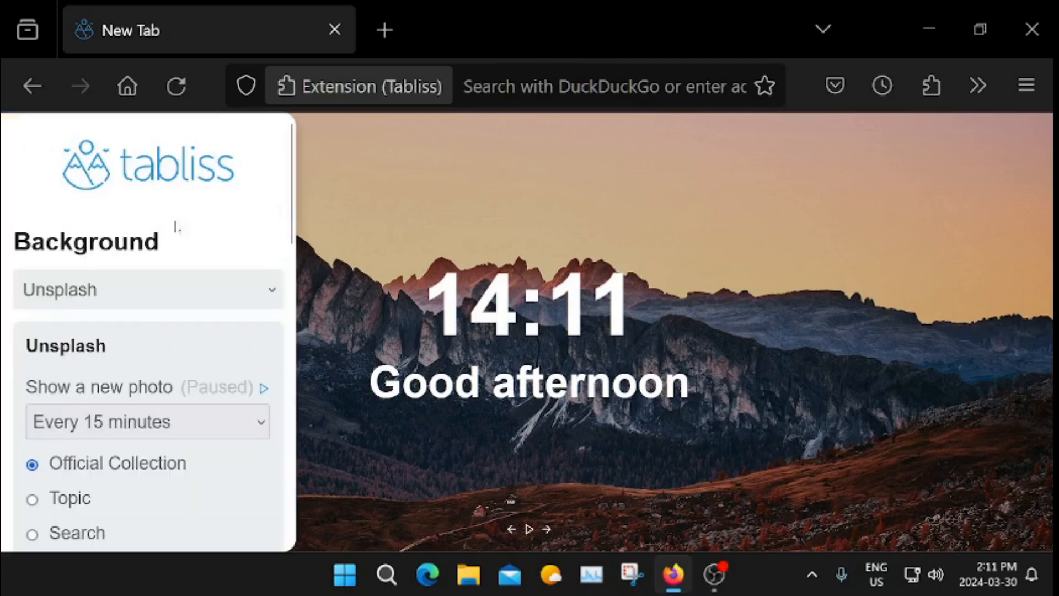
scroll(183, 228, "down", 2)
scroll(184, 229, "down", 2)
scroll(184, 229, "down", 2)
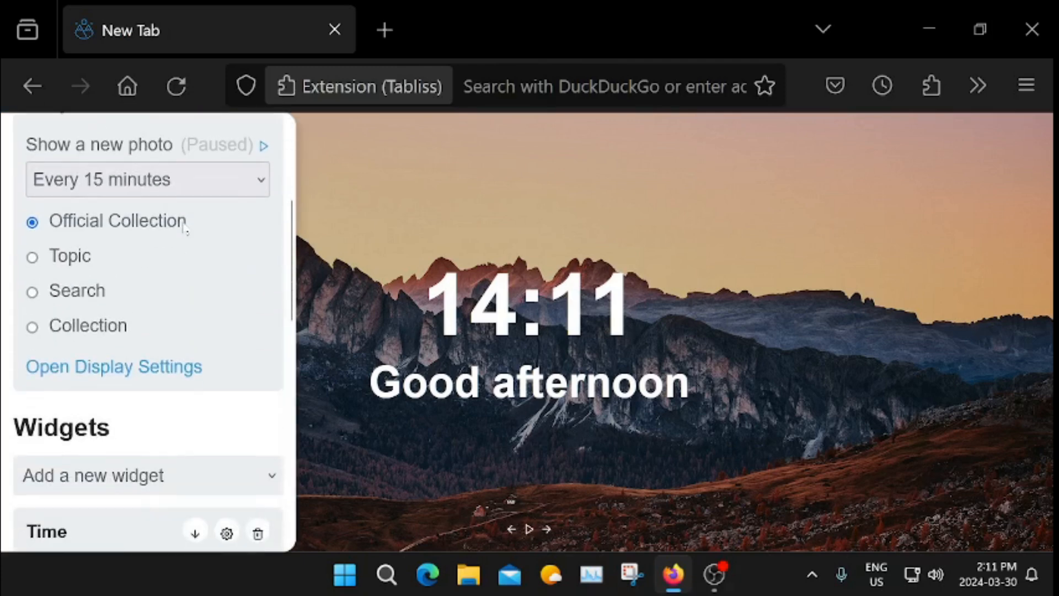
scroll(224, 232, "up", 3)
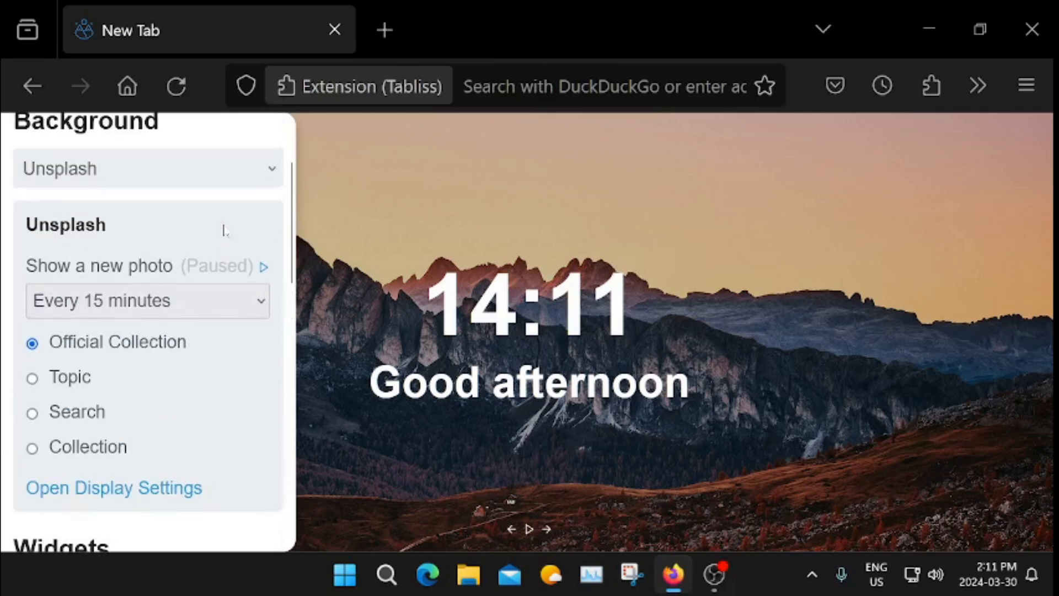
scroll(223, 232, "down", 3)
scroll(224, 232, "down", 3)
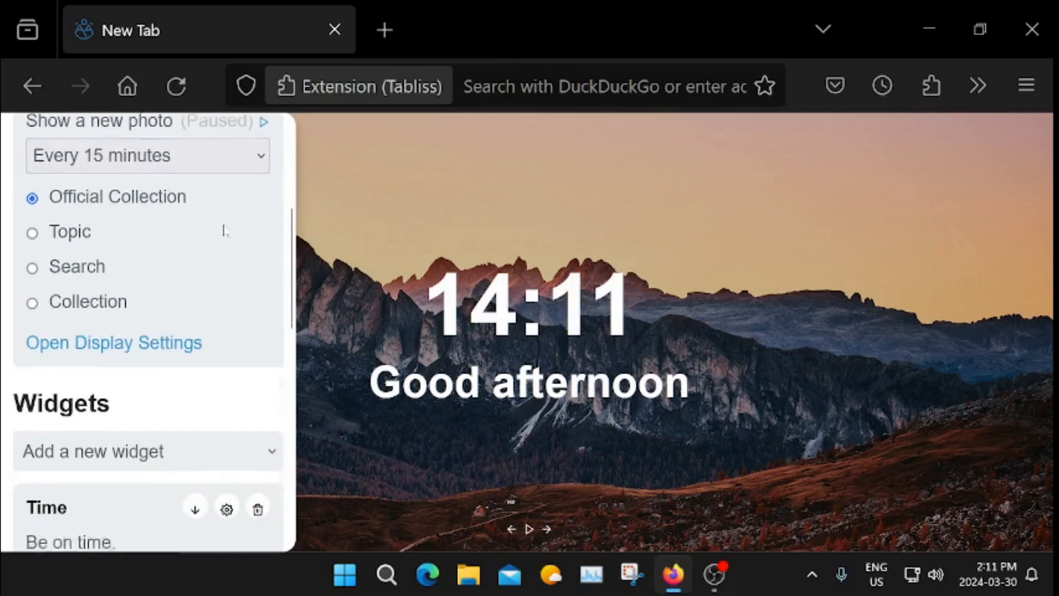
scroll(224, 232, "down", 3)
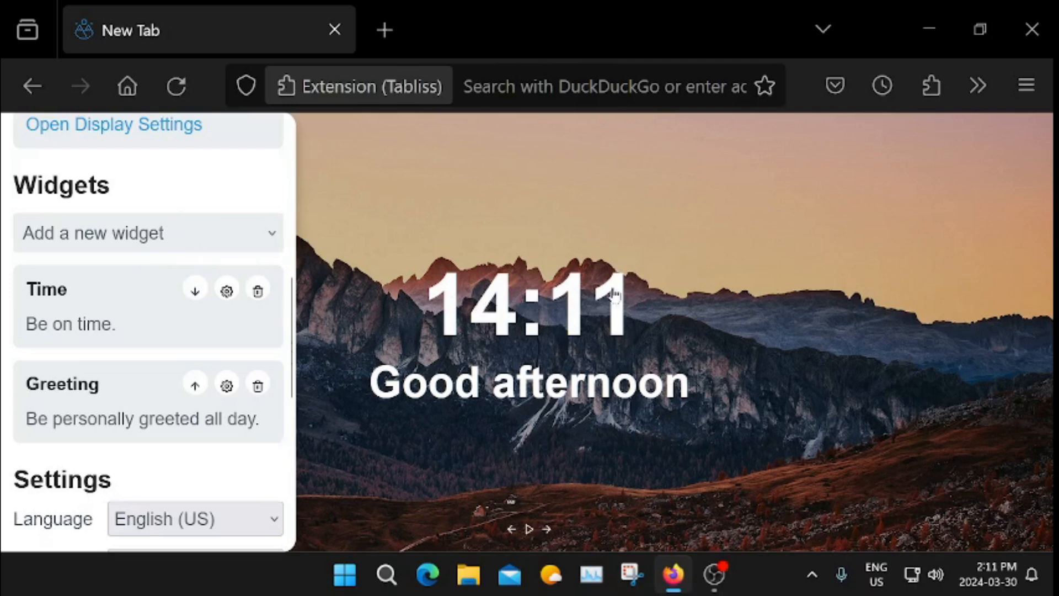
Step: Set the Time widget's clock to 12-hour digital format
left_click(227, 292)
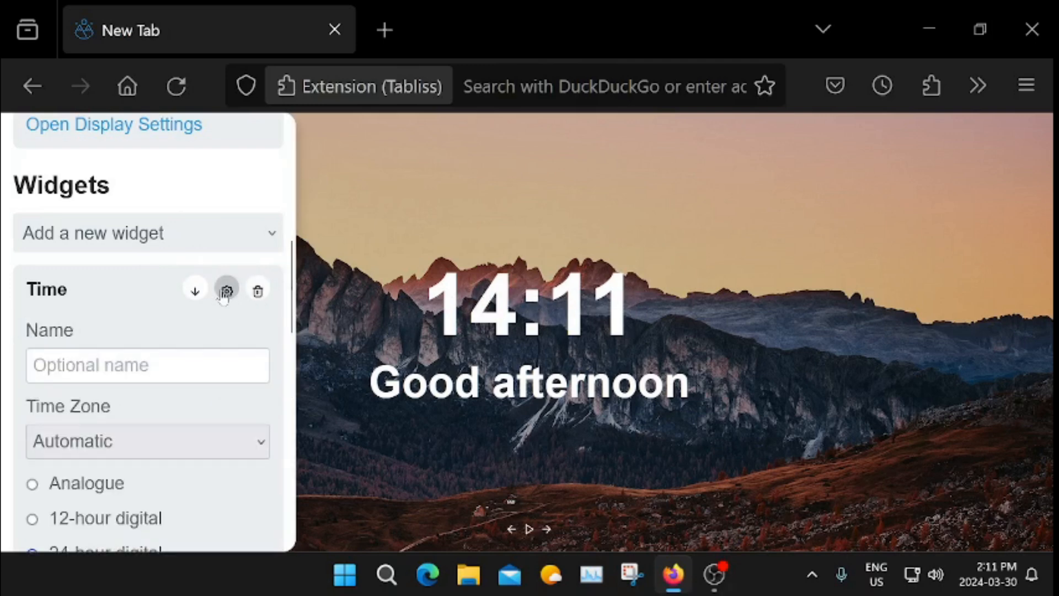
scroll(239, 310, "down", 2)
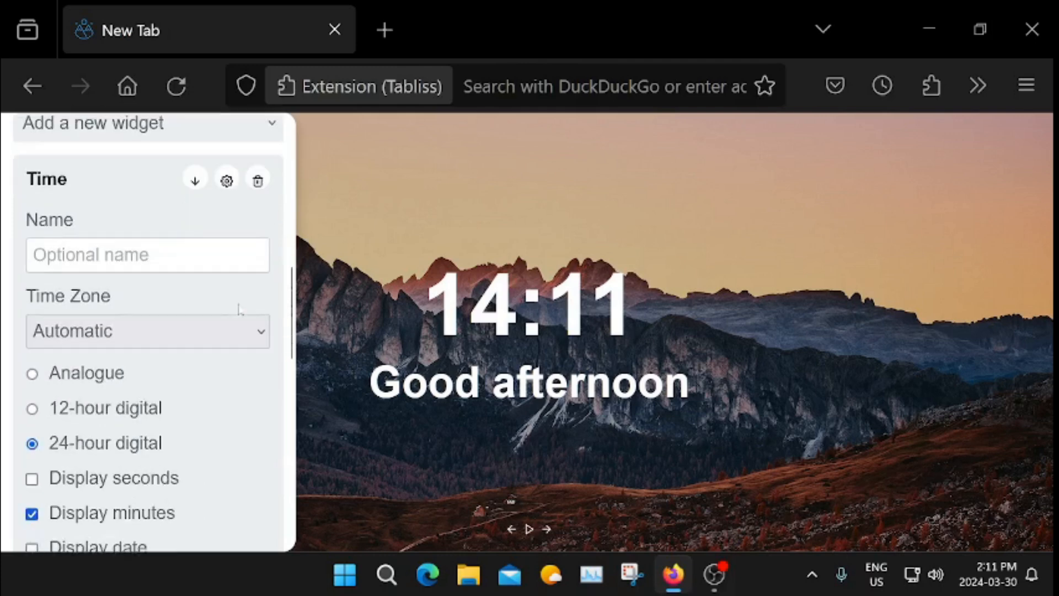
scroll(239, 310, "down", 2)
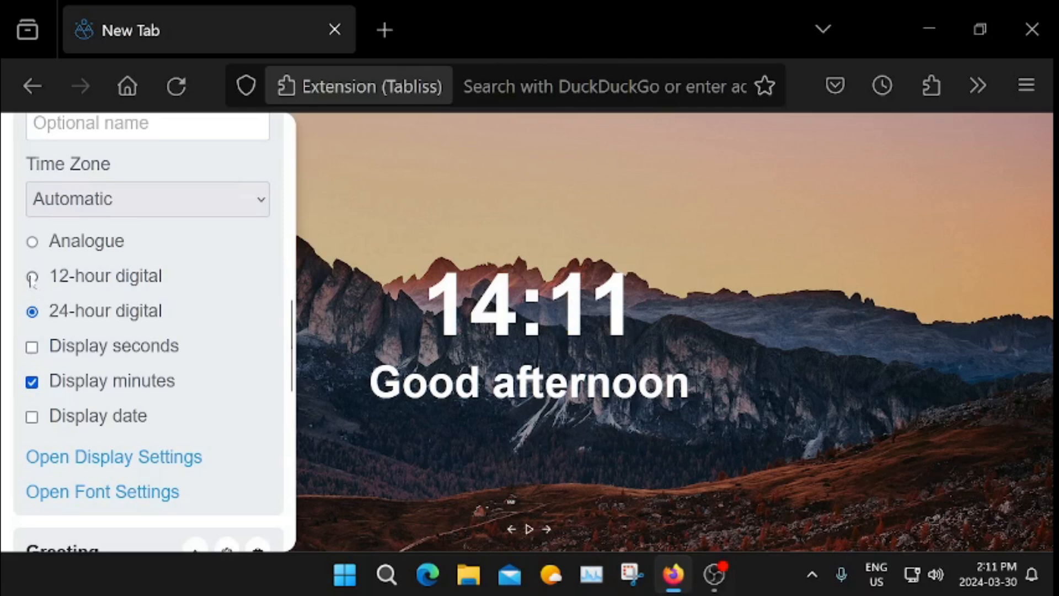
left_click(32, 275)
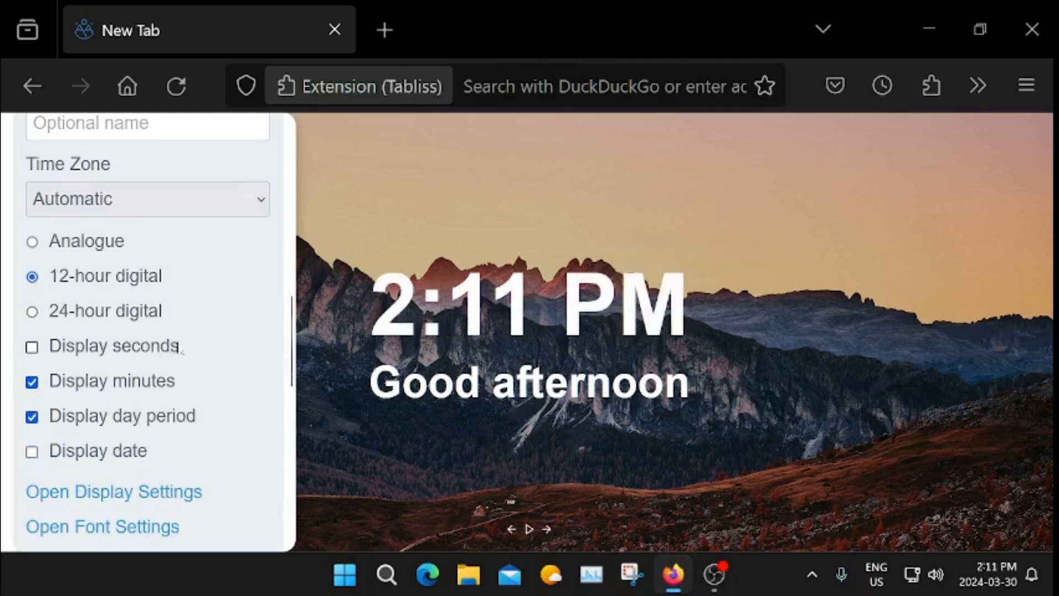
scroll(254, 351, "down", 3)
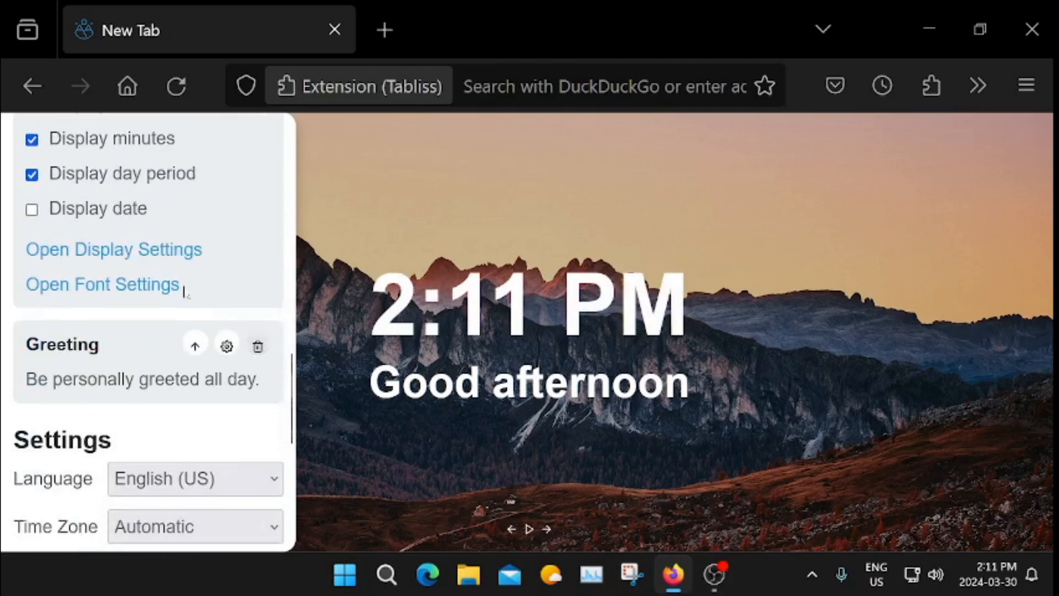
Step: Shrink the clock to a small size with the display Size slider
left_click(114, 252)
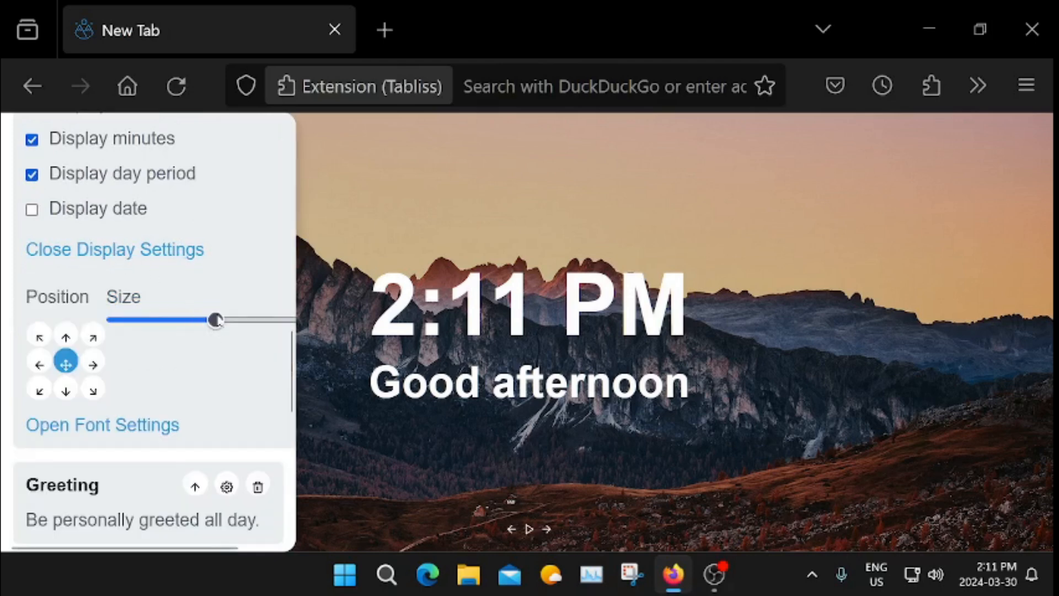
left_click_drag(215, 320, 131, 321)
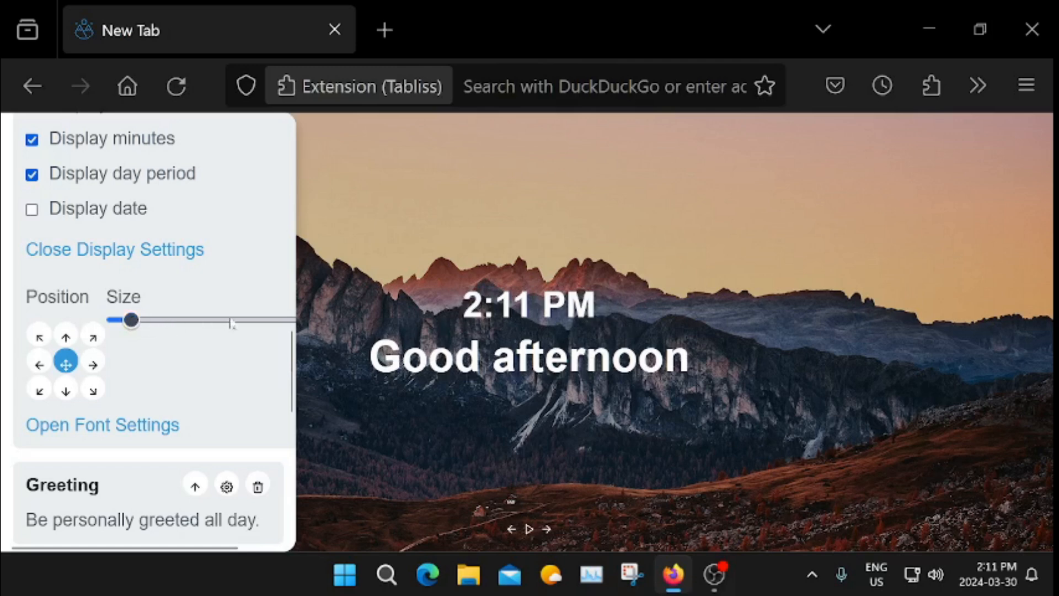
scroll(234, 356, "down", 3)
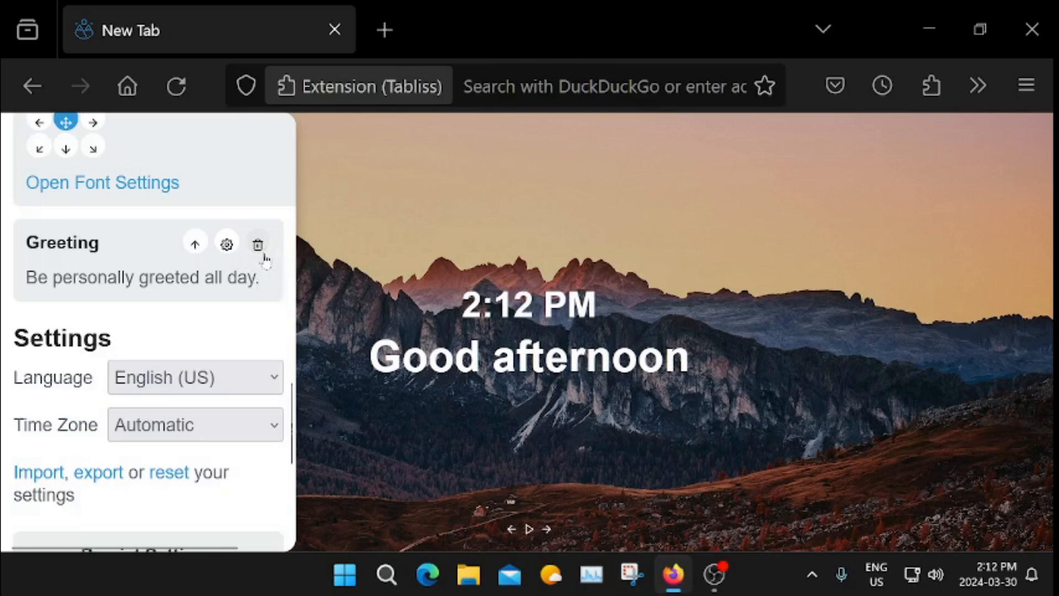
left_click(259, 246)
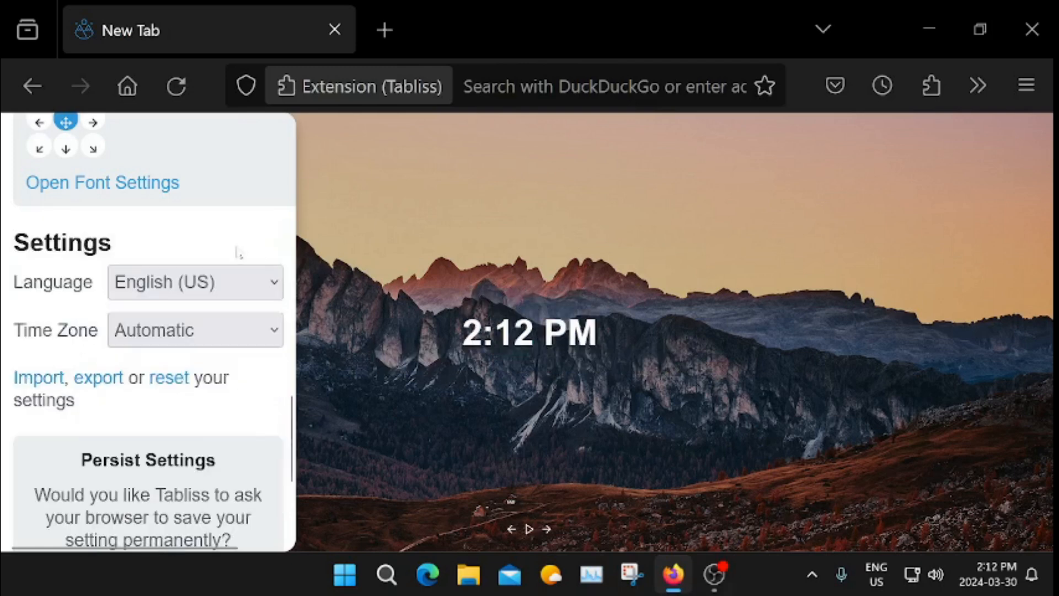
scroll(246, 274, "down", 3)
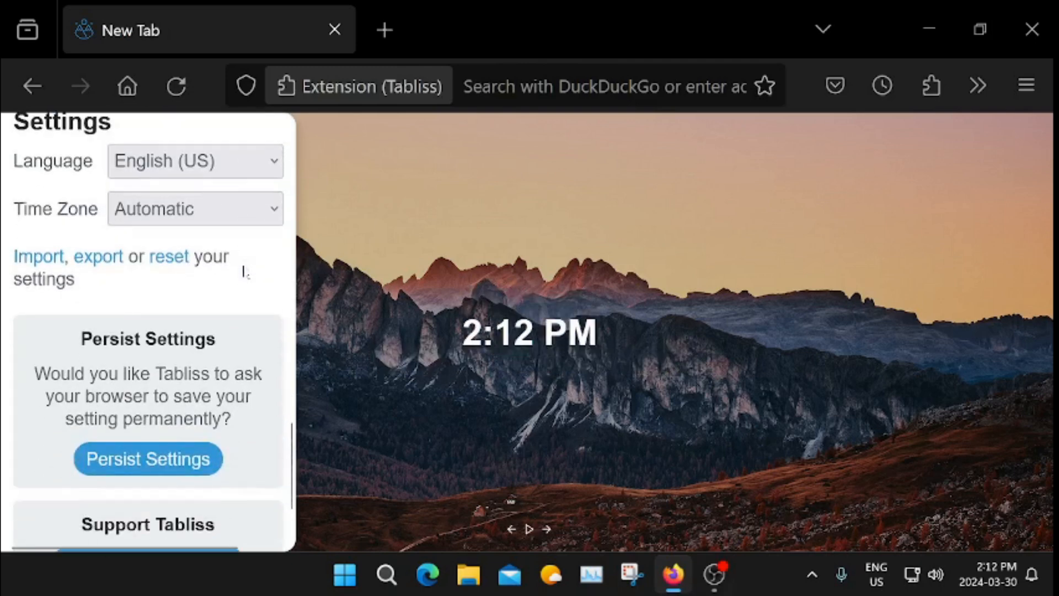
scroll(246, 274, "up", 6)
scroll(246, 273, "up", 3)
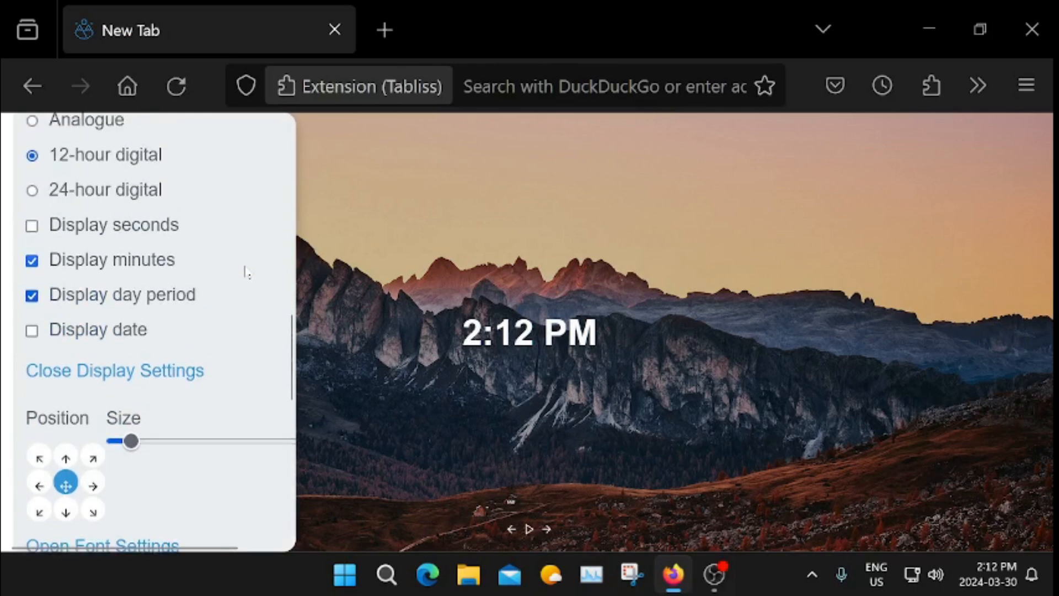
scroll(246, 273, "up", 3)
scroll(246, 274, "up", 3)
scroll(245, 274, "up", 3)
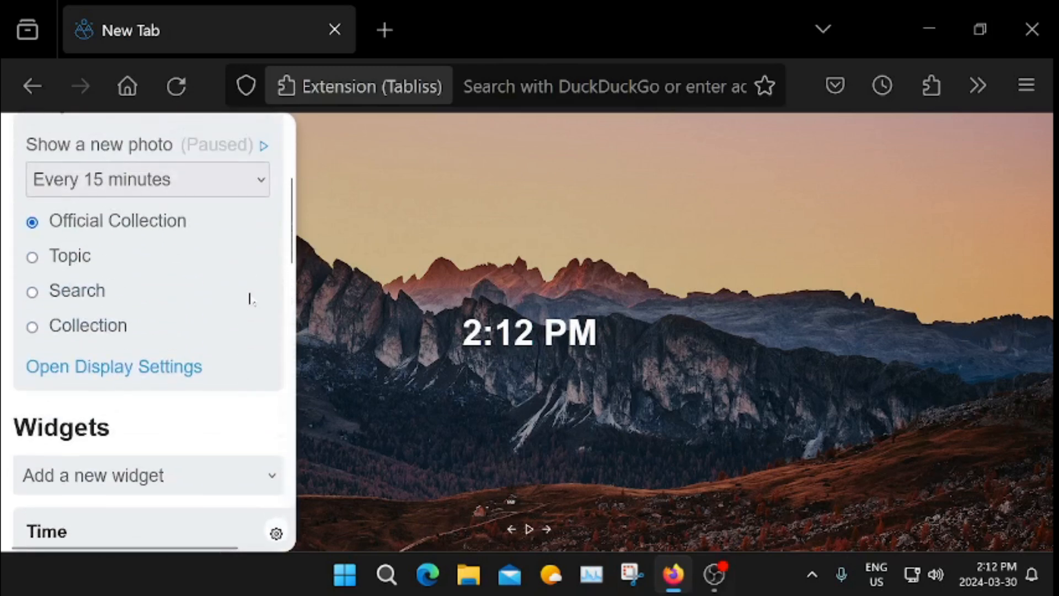
scroll(215, 324, "down", 2)
scroll(216, 324, "down", 2)
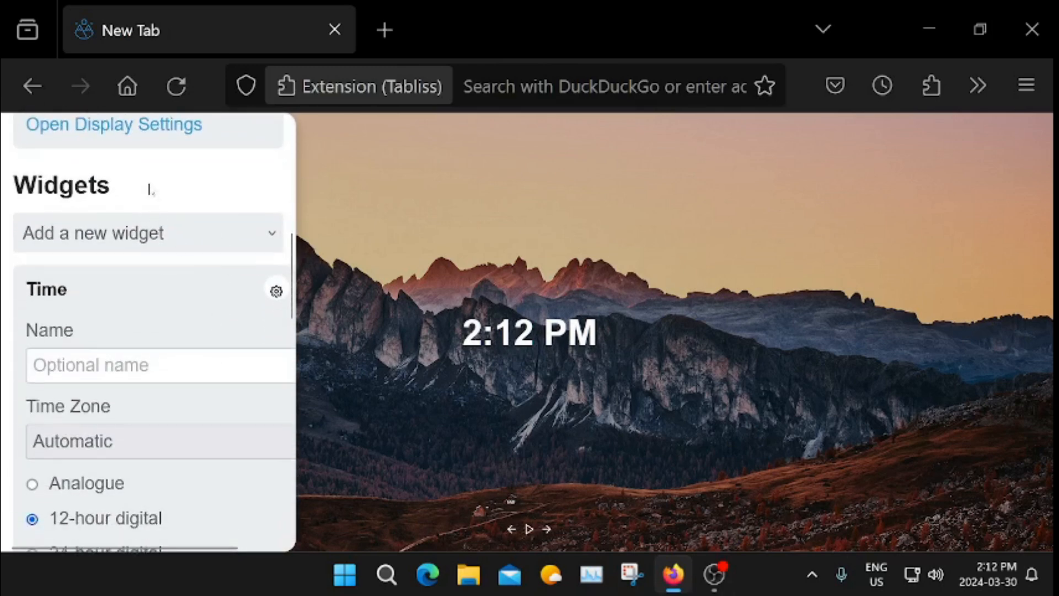
Step: Add a Quick Links widget from the new-widget list
left_click(224, 235)
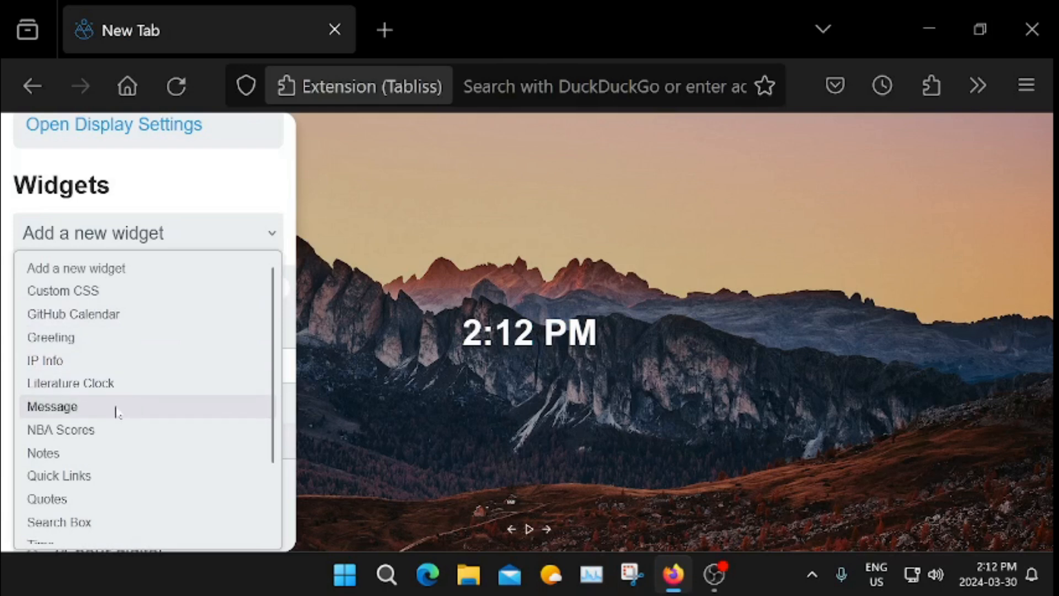
left_click(127, 480)
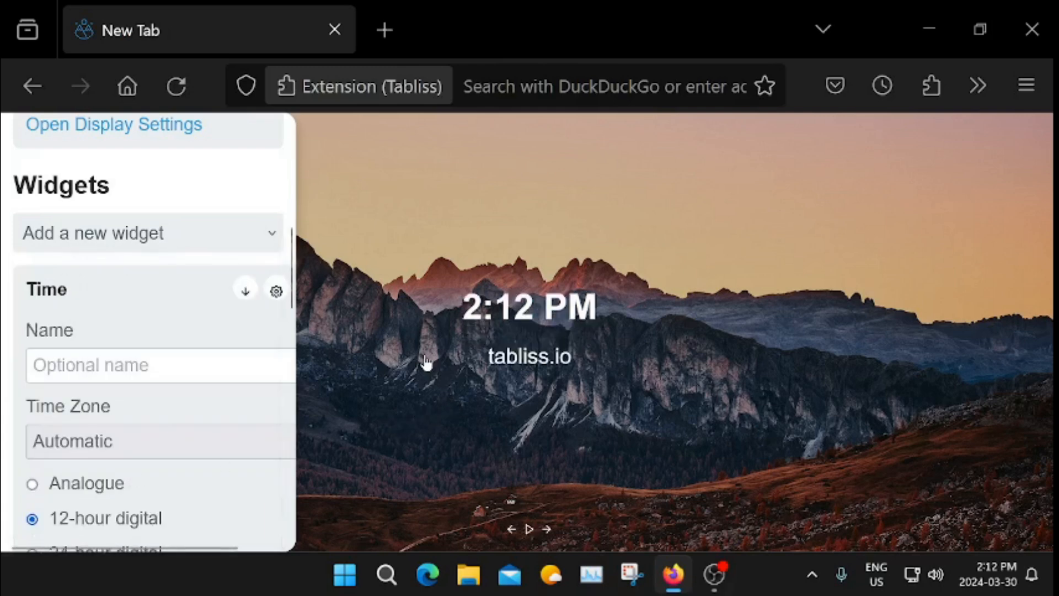
scroll(267, 346, "down", 3)
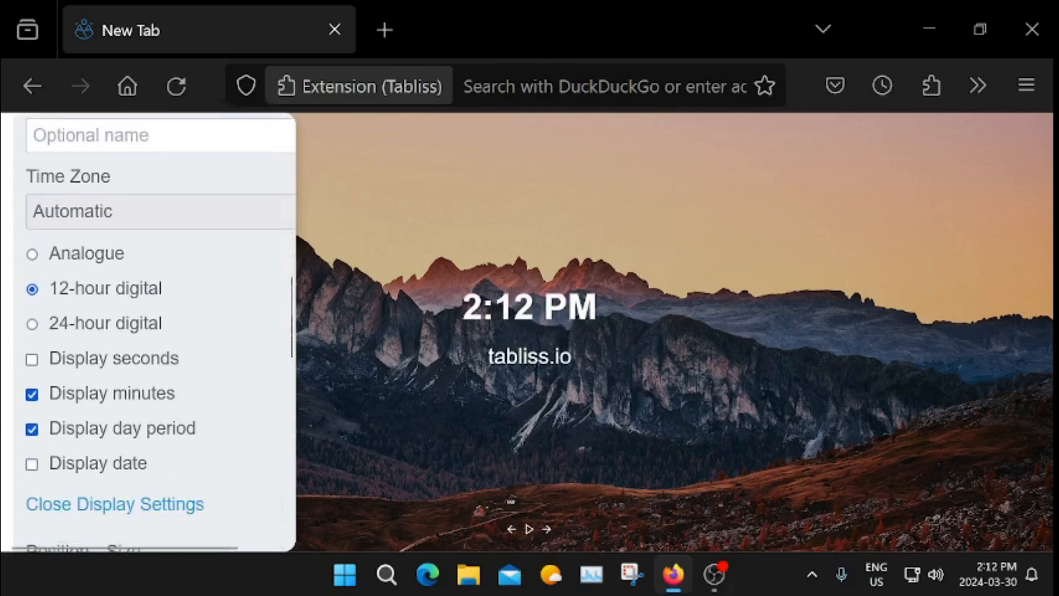
scroll(265, 346, "down", 4)
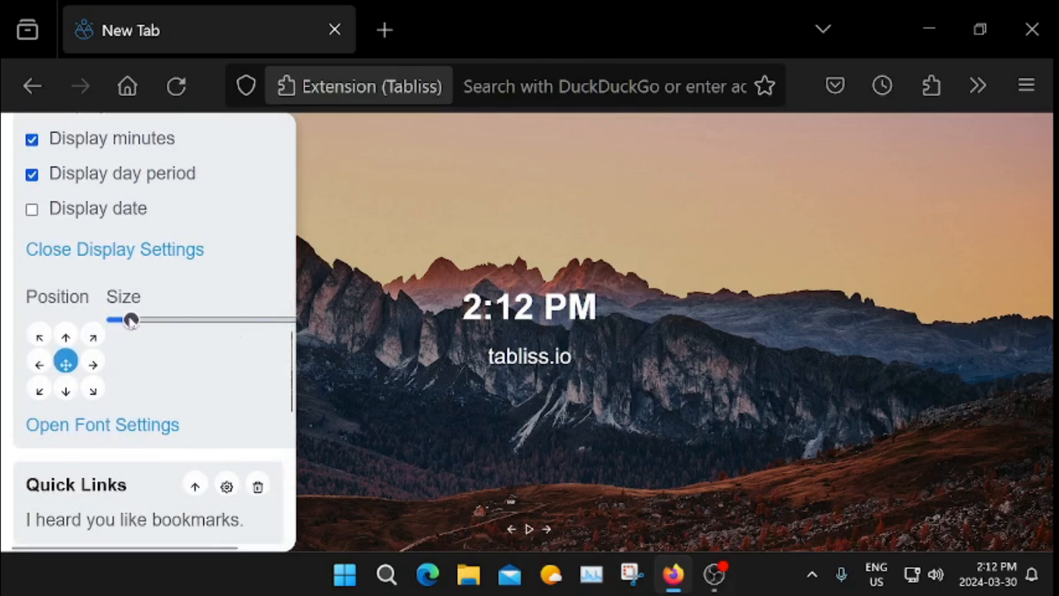
scroll(226, 320, "down", 3)
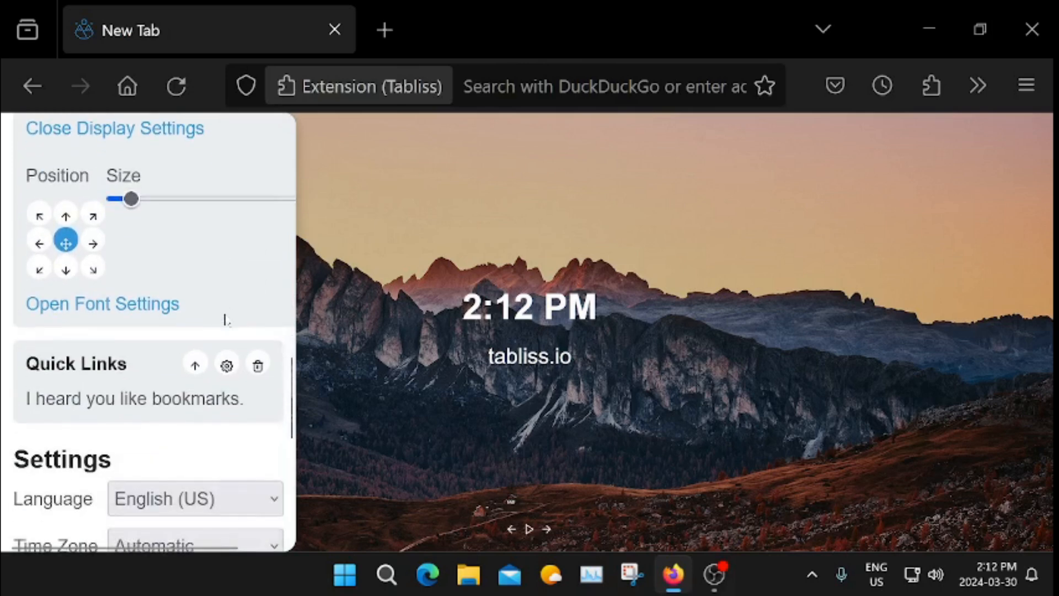
scroll(251, 300, "down", 3)
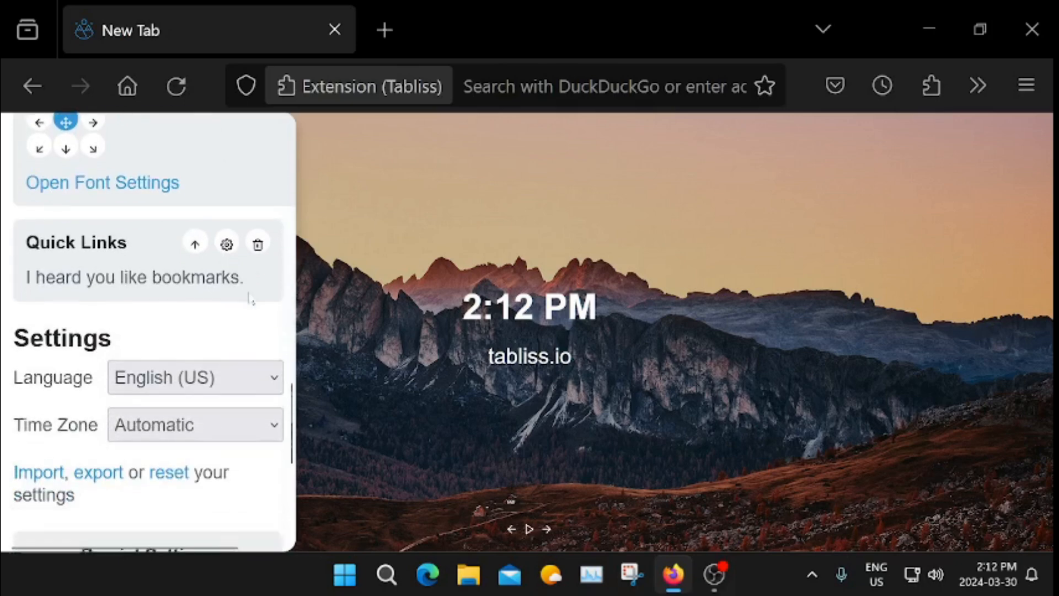
scroll(250, 300, "down", 3)
scroll(251, 300, "up", 5)
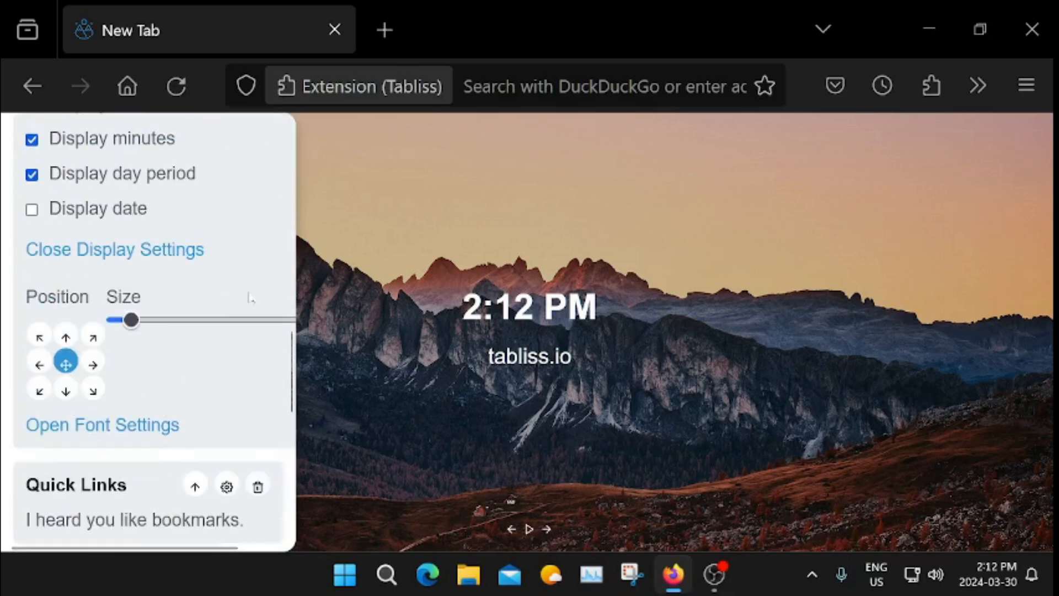
scroll(251, 299, "up", 5)
scroll(251, 299, "up", 5)
scroll(251, 300, "up", 3)
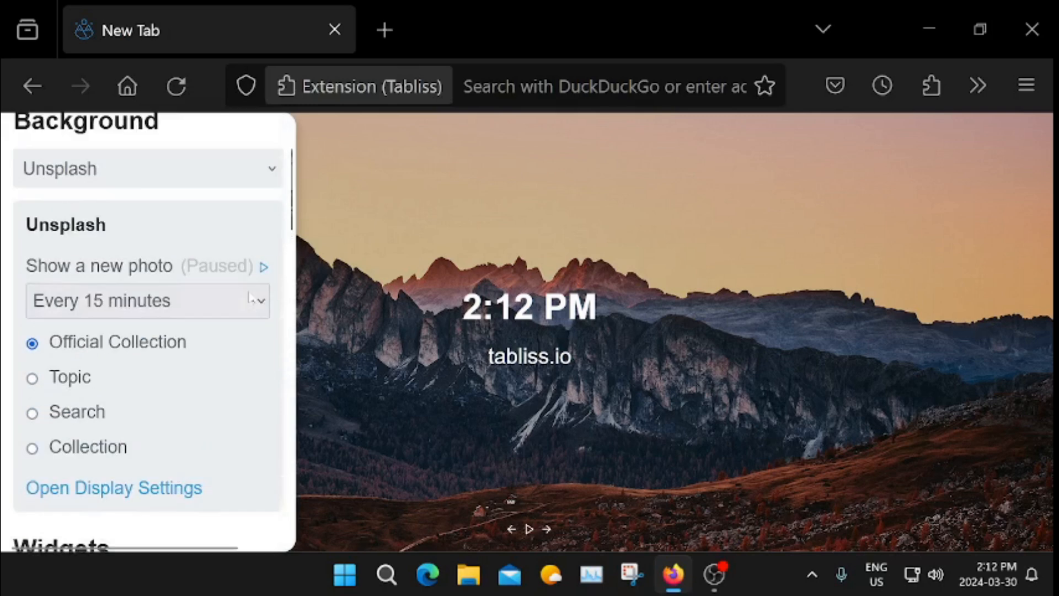
scroll(251, 300, "up", 3)
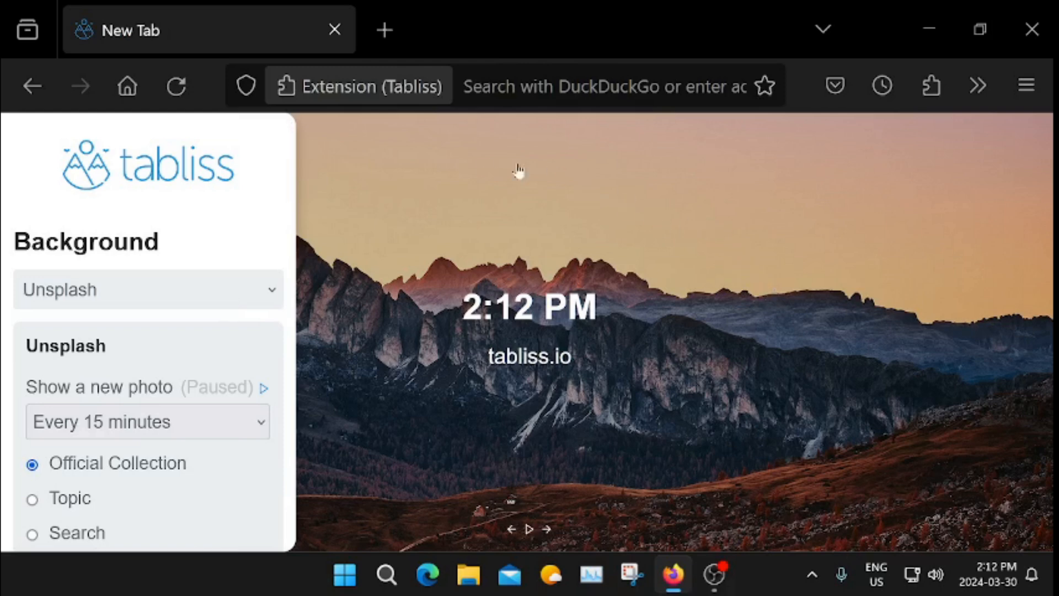
scroll(253, 207, "down", 3)
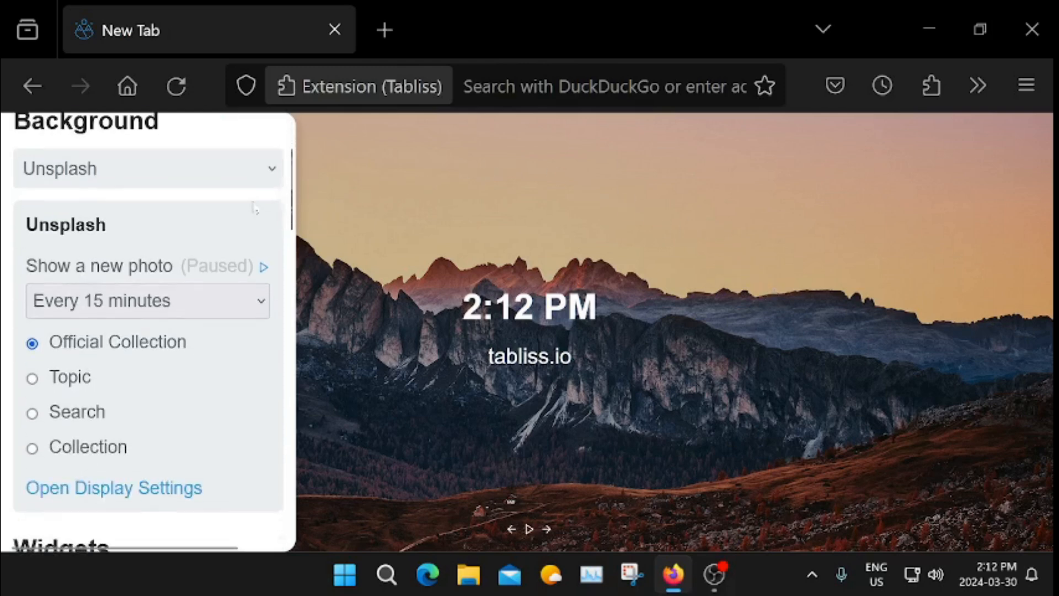
scroll(252, 207, "down", 2)
scroll(253, 207, "down", 3)
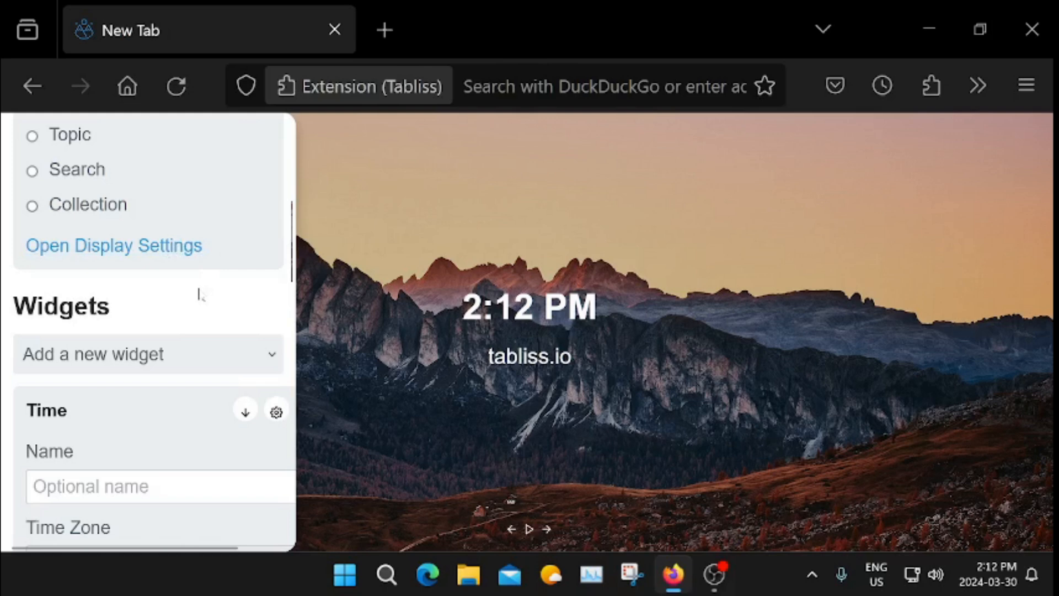
scroll(213, 304, "down", 3)
scroll(222, 303, "down", 2)
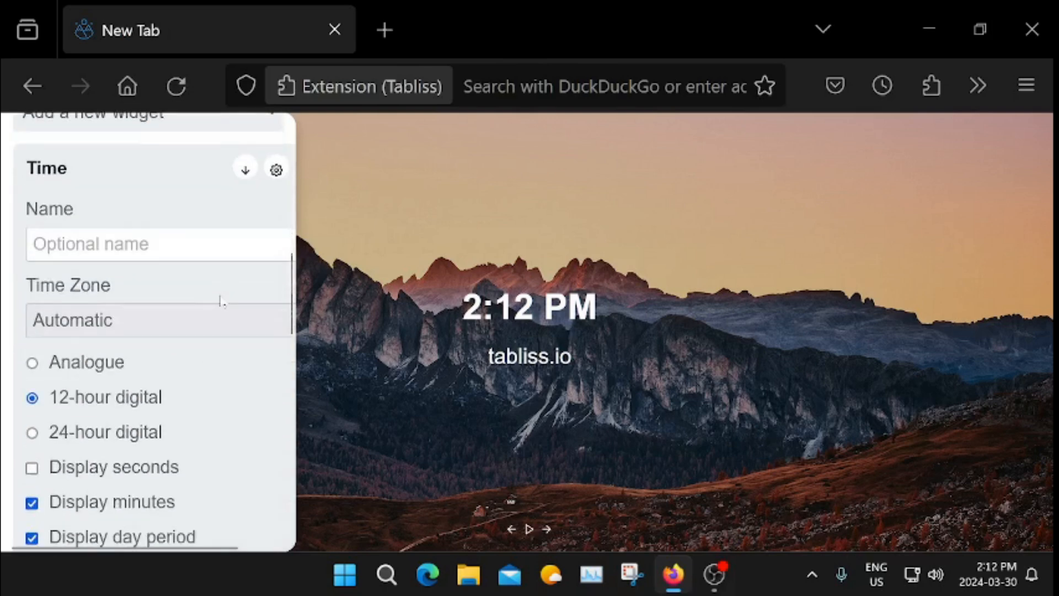
scroll(222, 303, "down", 2)
scroll(223, 303, "down", 2)
scroll(223, 303, "down", 2)
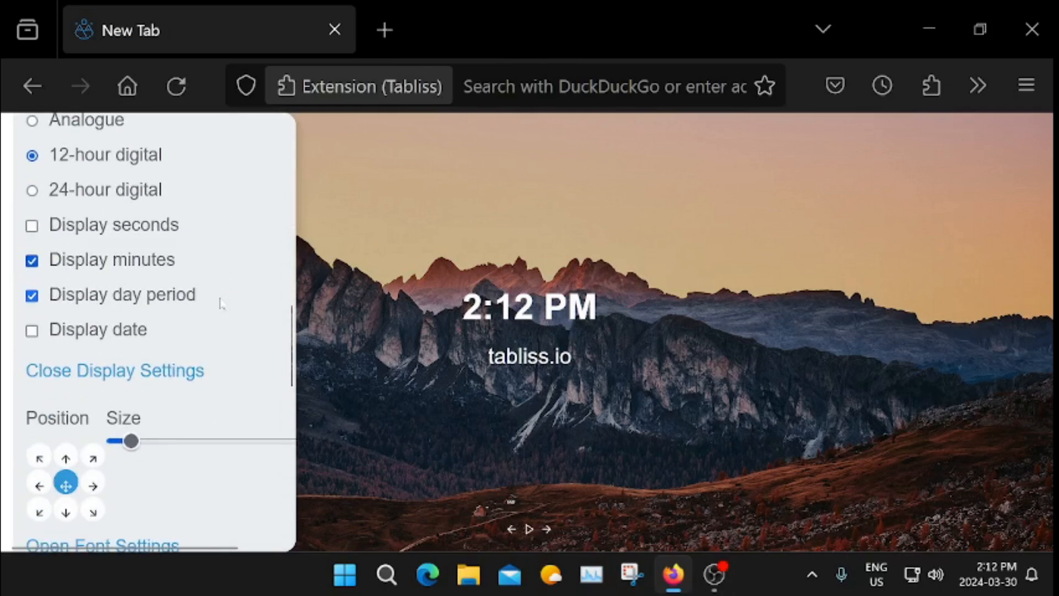